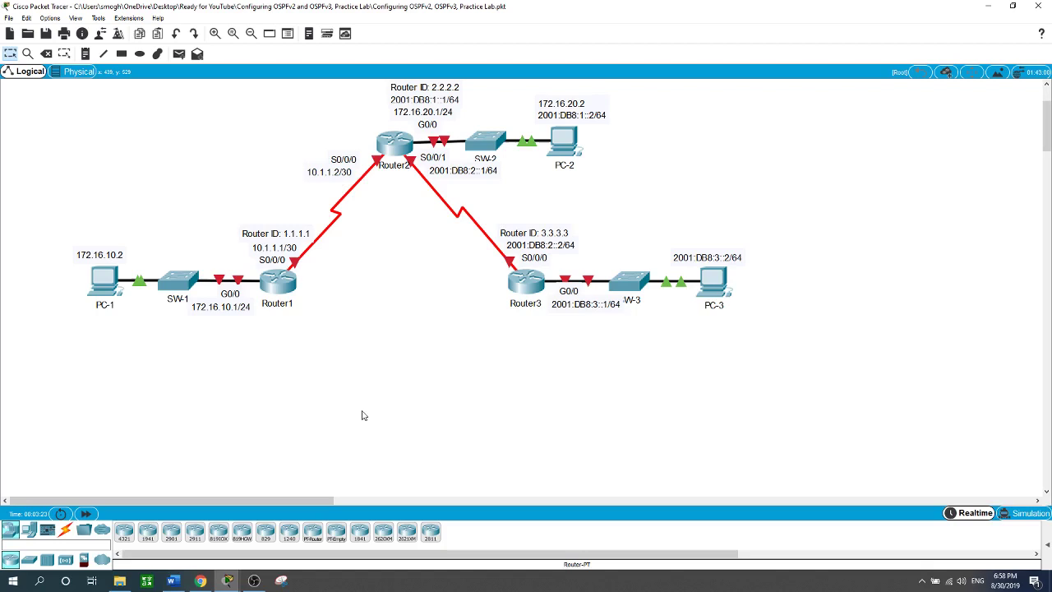
Enter global configuration mode on Router1's command line and set its hostname to Router1.
left_click(280, 285)
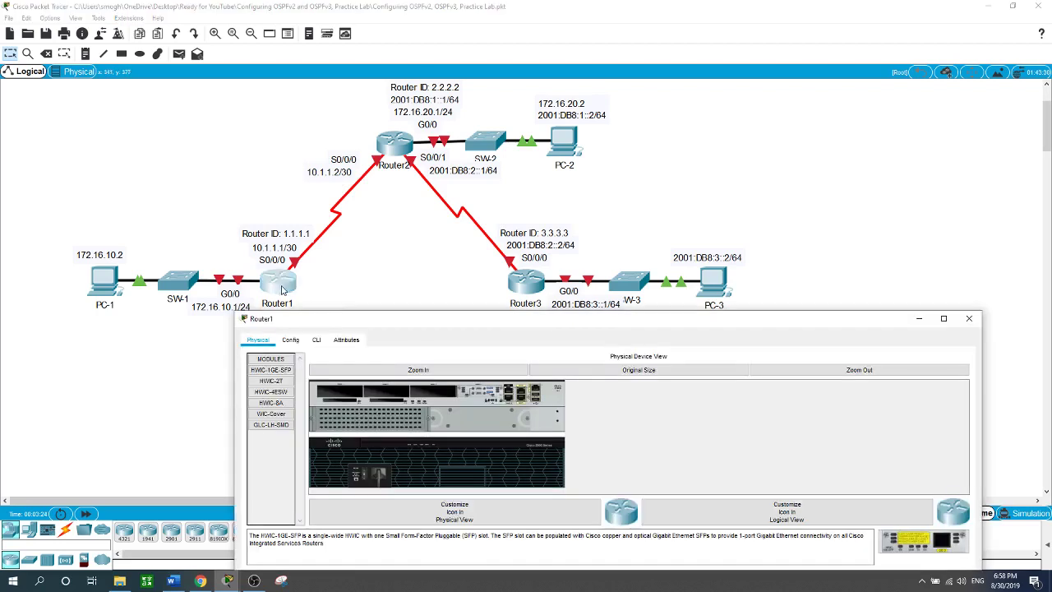
left_click(317, 340)
key("Return")
type("en")
key("Return")
type("conf ")
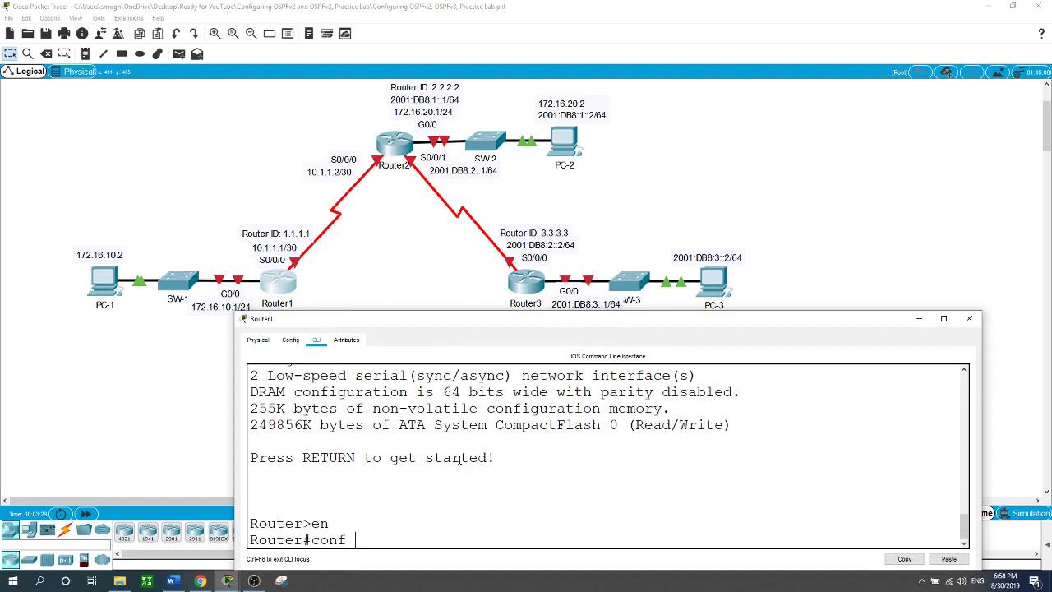
type("t")
key("Return")
type("hostname Router")
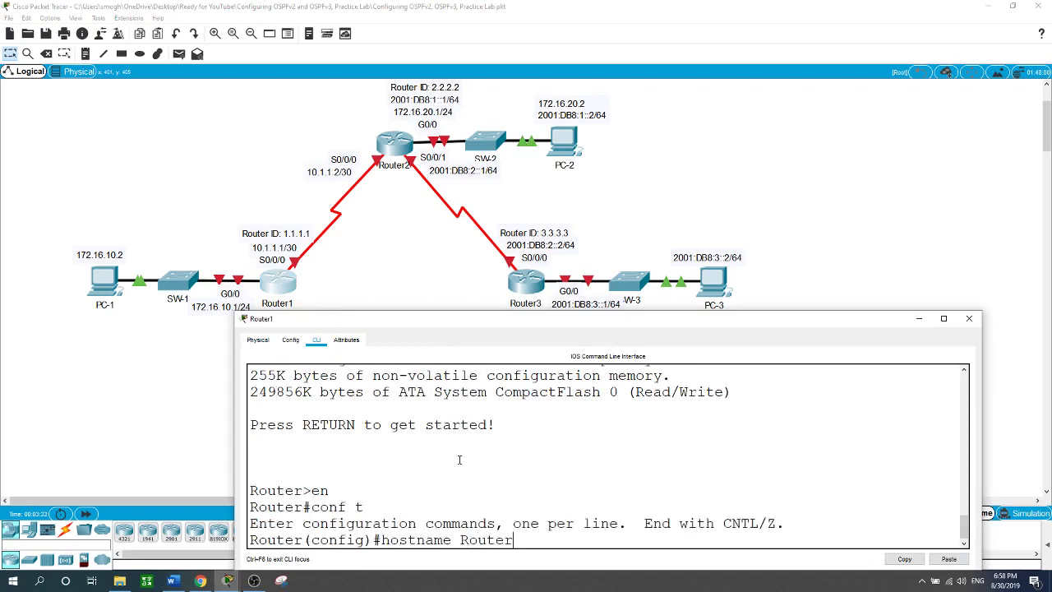
type("1")
key("Return")
Assign 172.16.10.1 with mask 255.255.255.0 to Router1's g0/0 interface and enable it.
type("int g0/0")
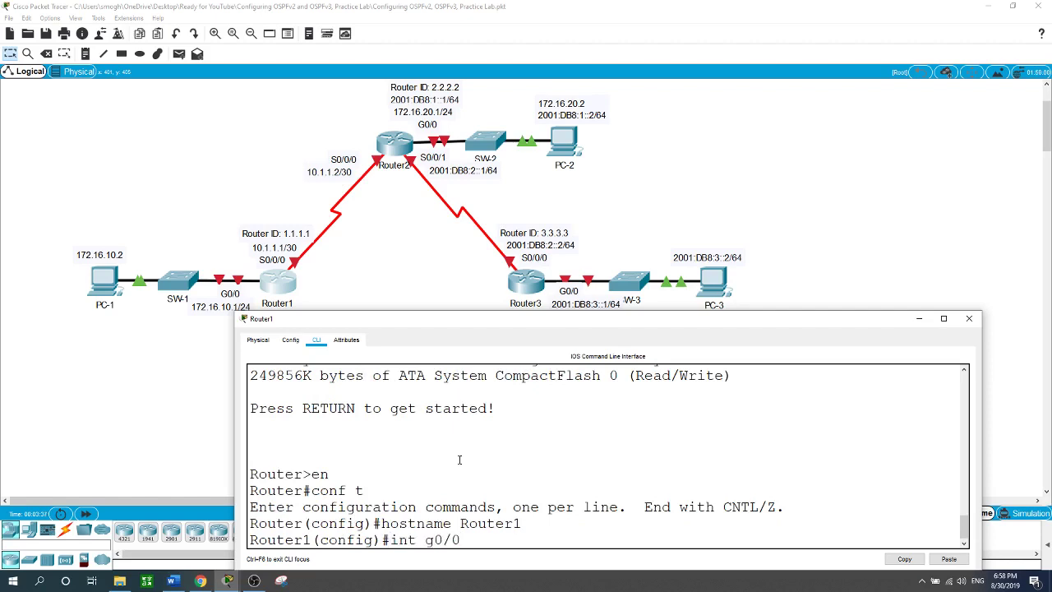
key("Return")
type("ip ad")
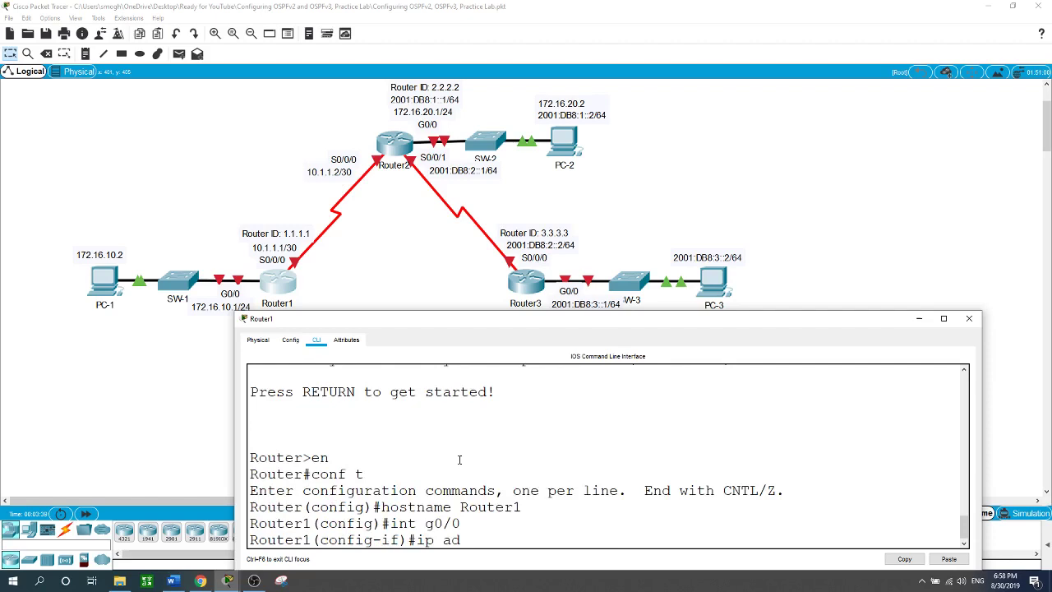
type("dress 172.16.10.1 255.2")
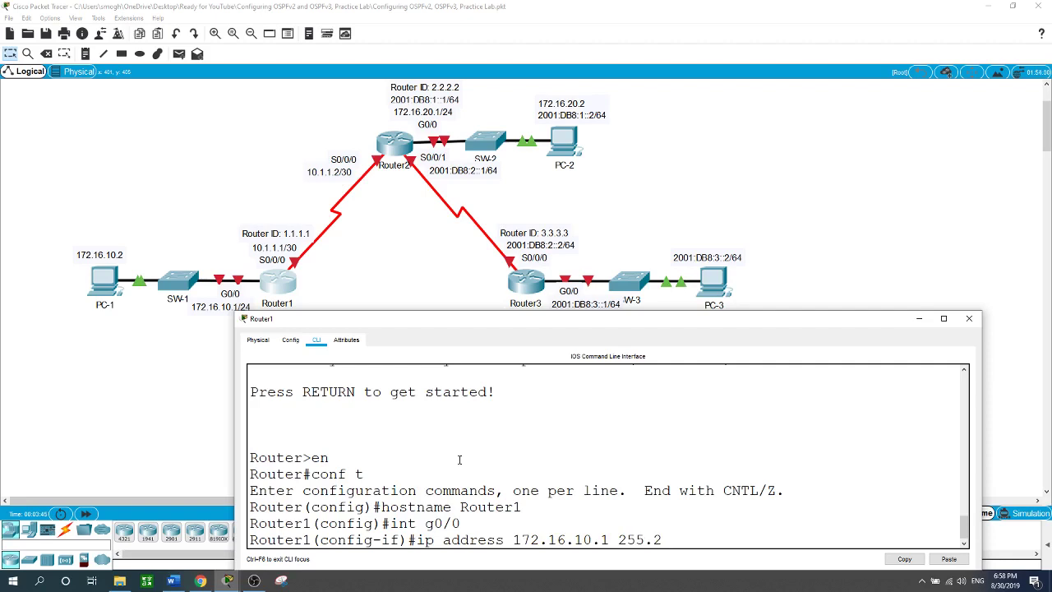
type("55.255.0")
key("Return")
type("no shut")
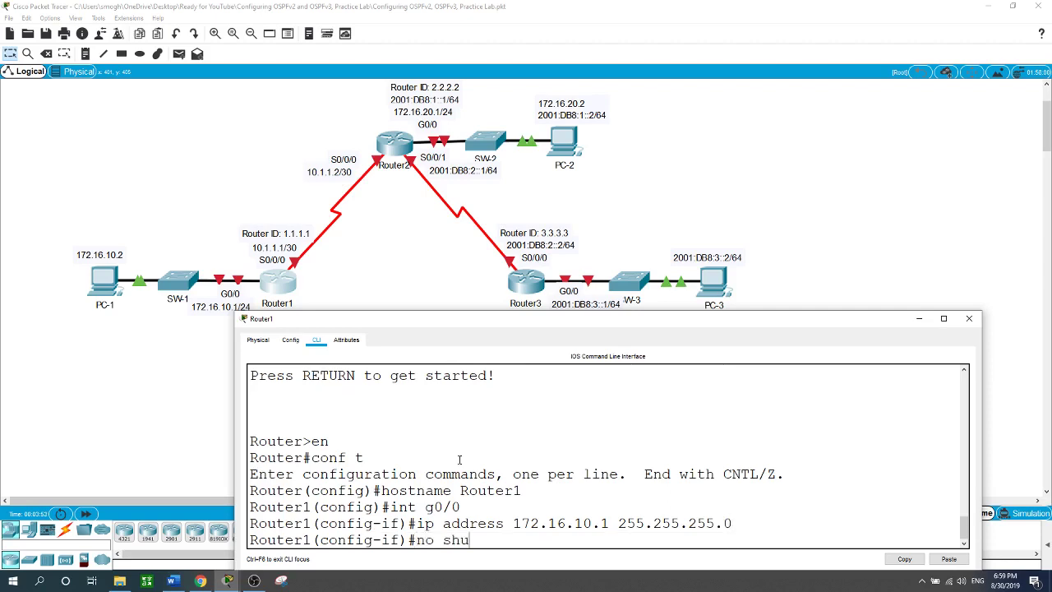
key("Return")
Assign 10.1.1.1 with mask 255.255.255.252 to Router1's s0/0/0 interface, enable it and return to global configuration mode.
type("int g")
key("BackSpace")
type("s0/0/0")
key("Return")
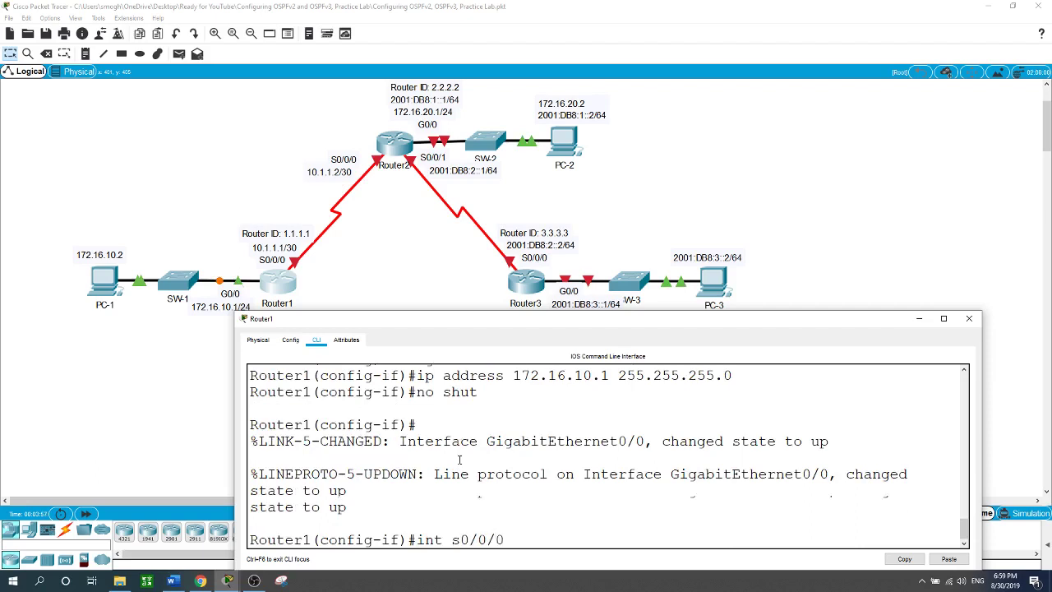
type("ip addres")
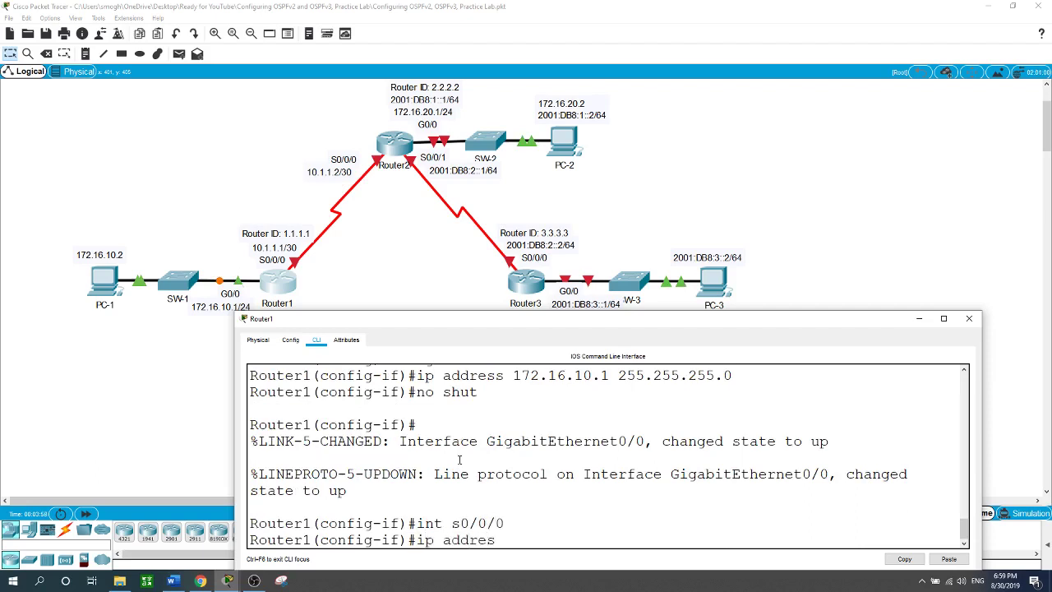
type("s 10.1.1.1 255.255.255.252")
key("Return")
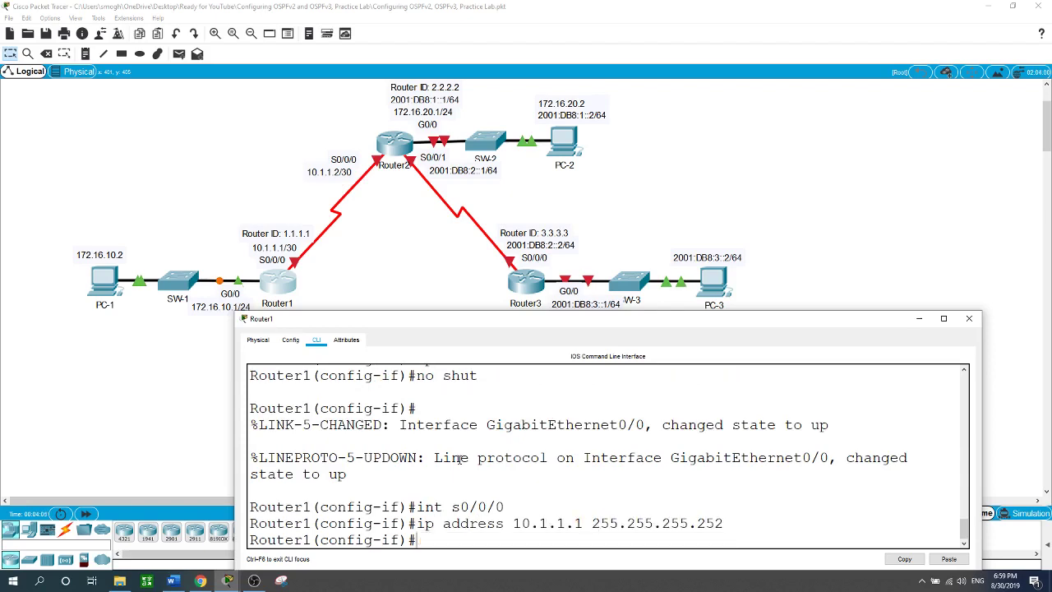
type("no shut")
key("Return")
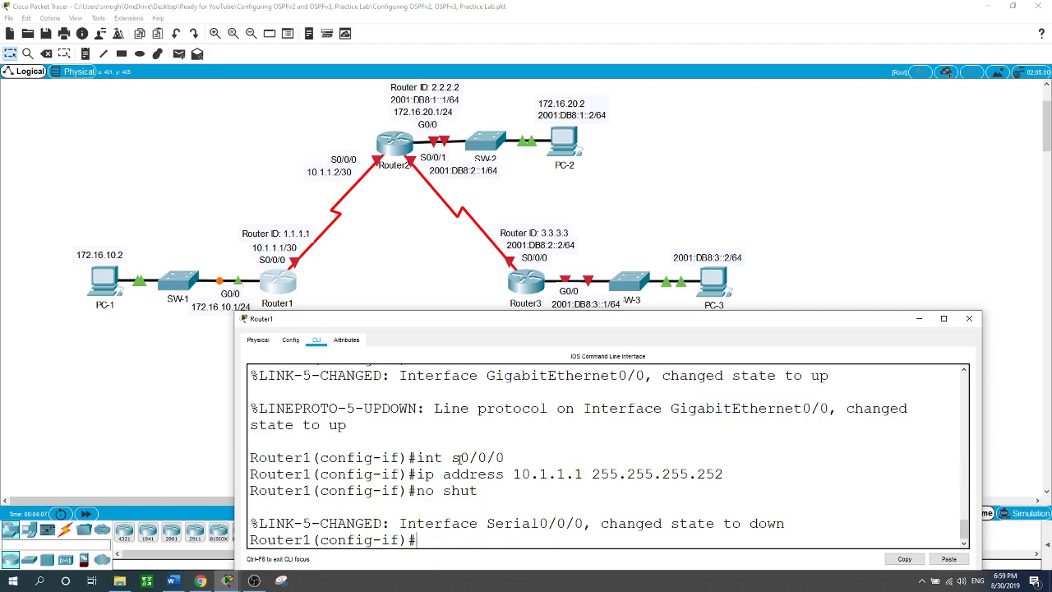
key("Return")
type("exit")
key("Return")
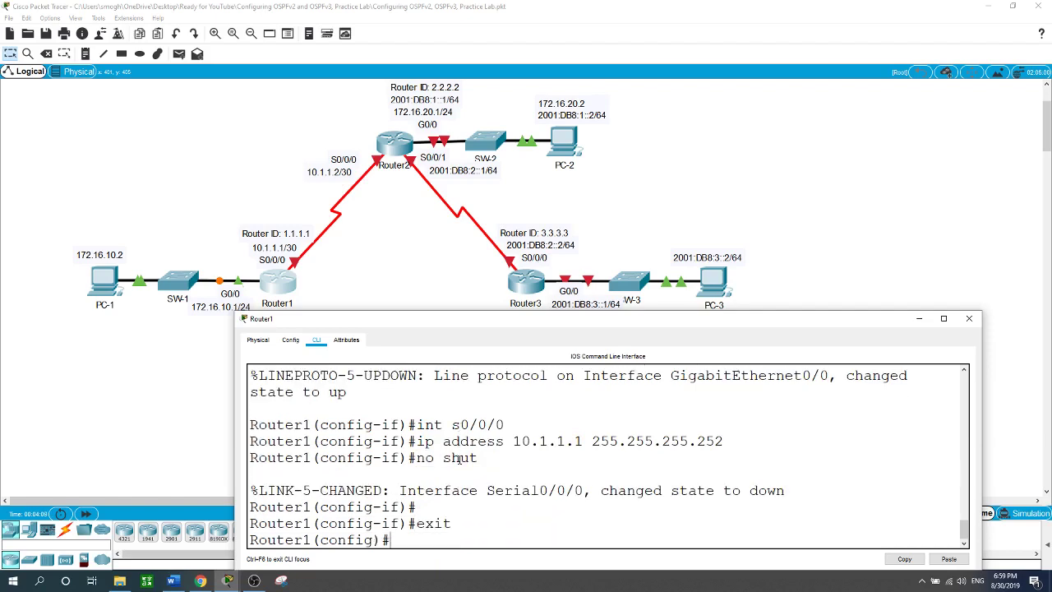
key("Return")
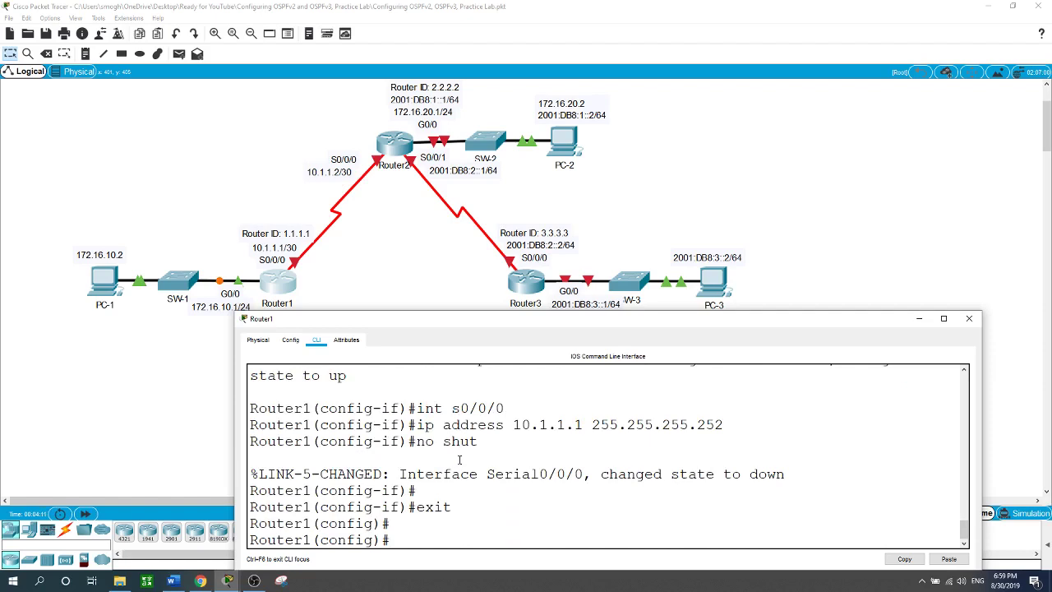
Start OSPF process 1 on Router1 and set its router ID to 1.1.1.1.
type("router ospf ?   <")
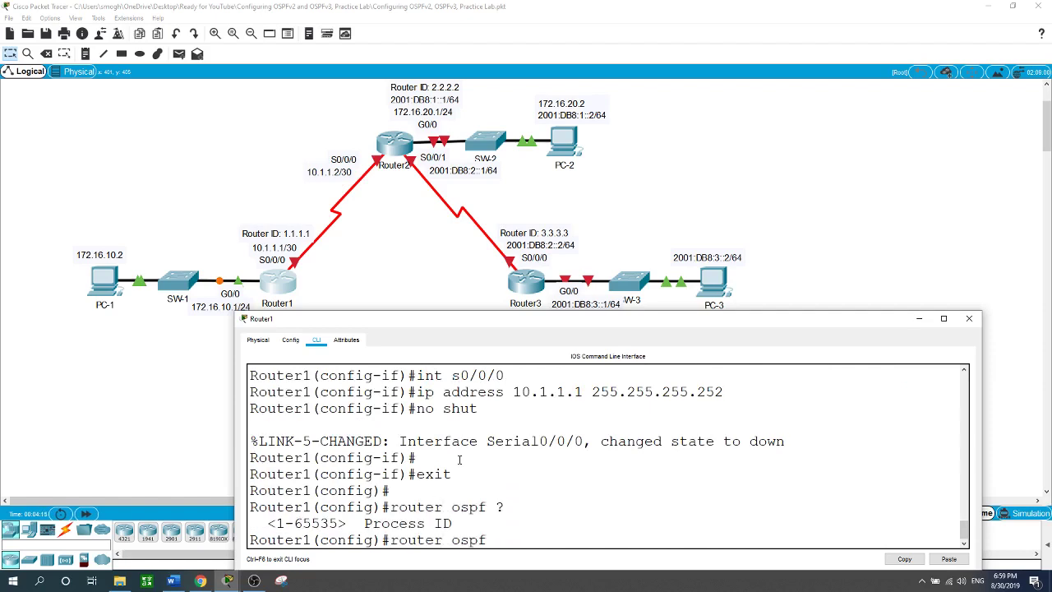
type("1")
key("Return")
type("rou")
key("Tab")
type("1.1.1.1")
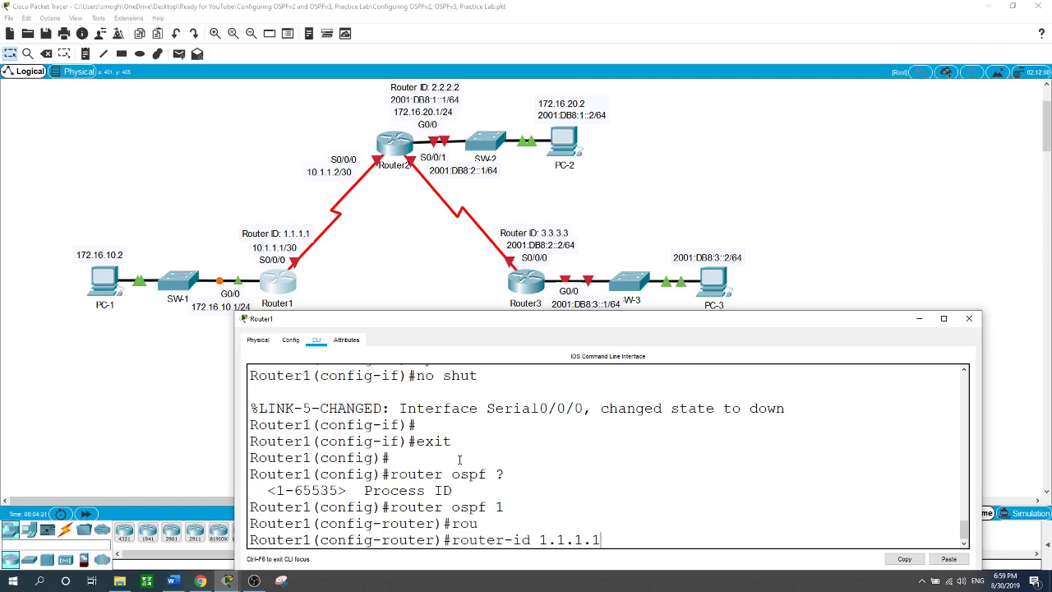
key("Return")
Advertise networks 172.16.10.0 0.0.0.255 and 10.1.1.0 0.0.0.3 in OSPF area 0 on Router1.
type("net")
key("Tab")
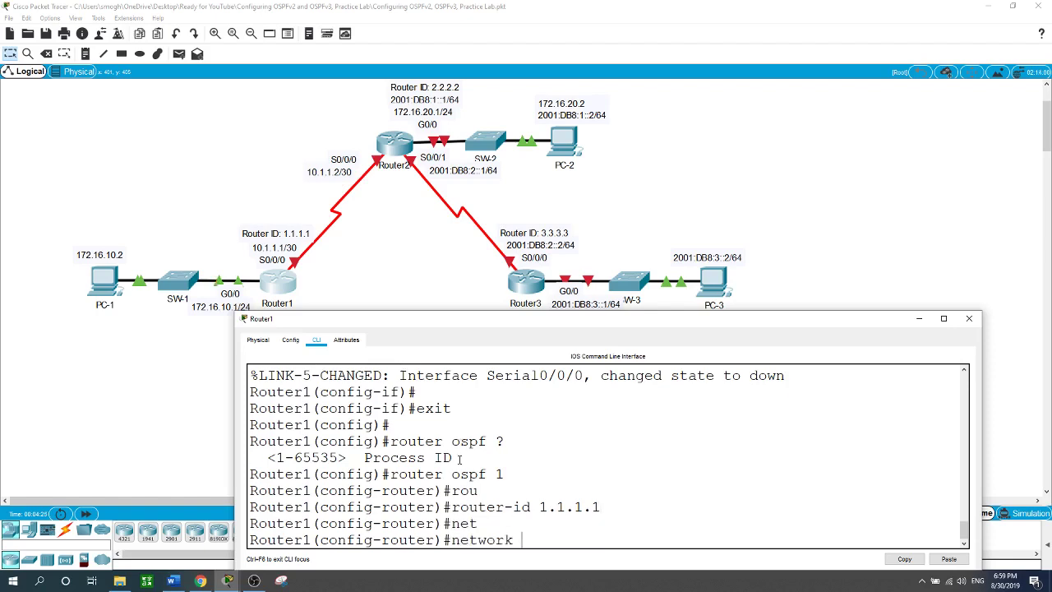
type("172.16.10.0 0.0.0.")
type("255 area 0")
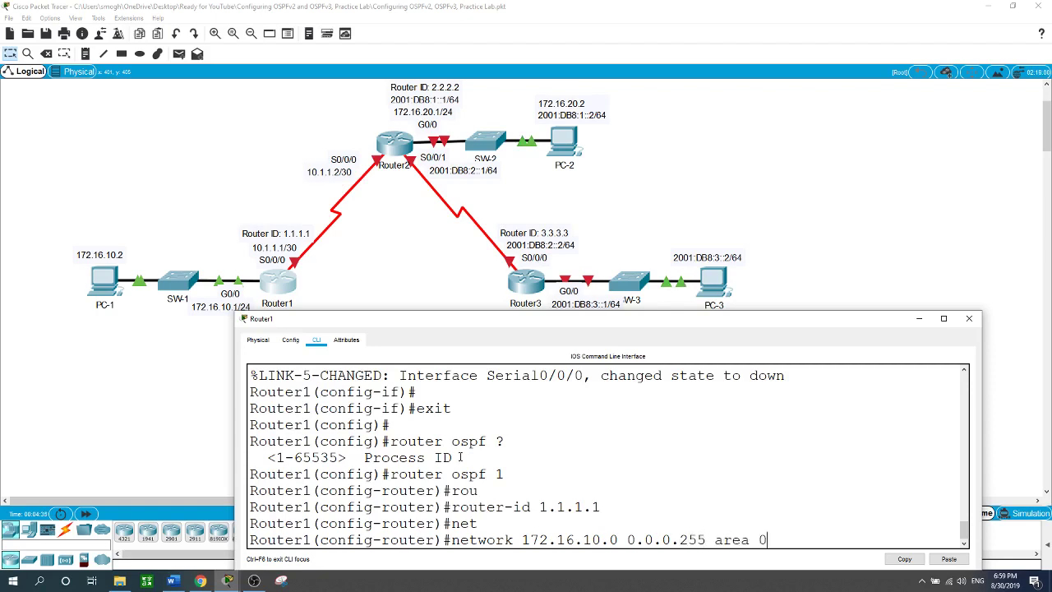
key("Return")
type("network 1")
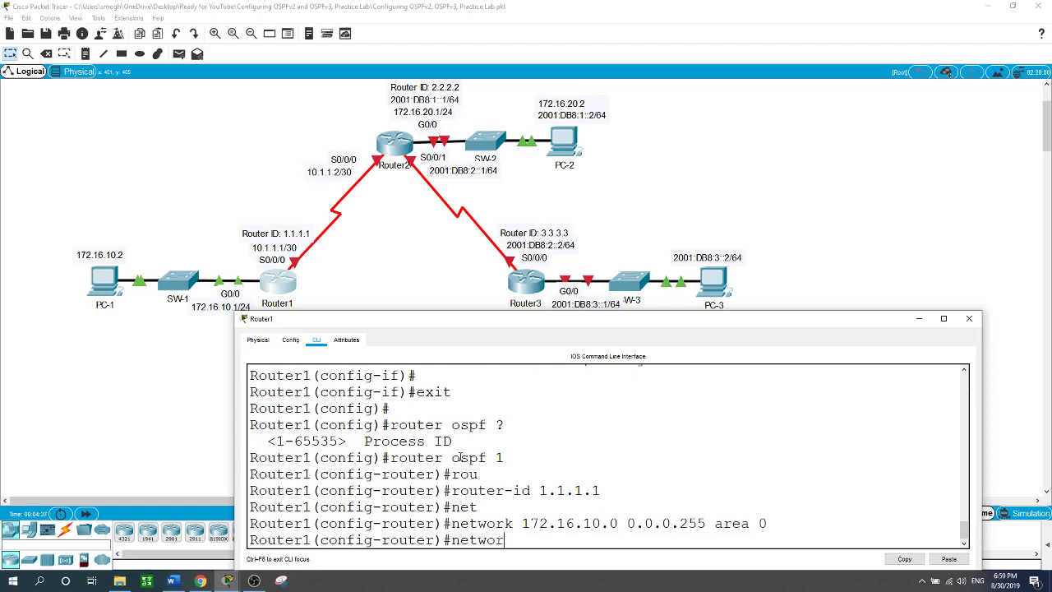
type("0.1.1.0 0.0.0.3 area 0")
key("Return")
Make g0/0 a passive interface in Router1's OSPF process.
type("p")
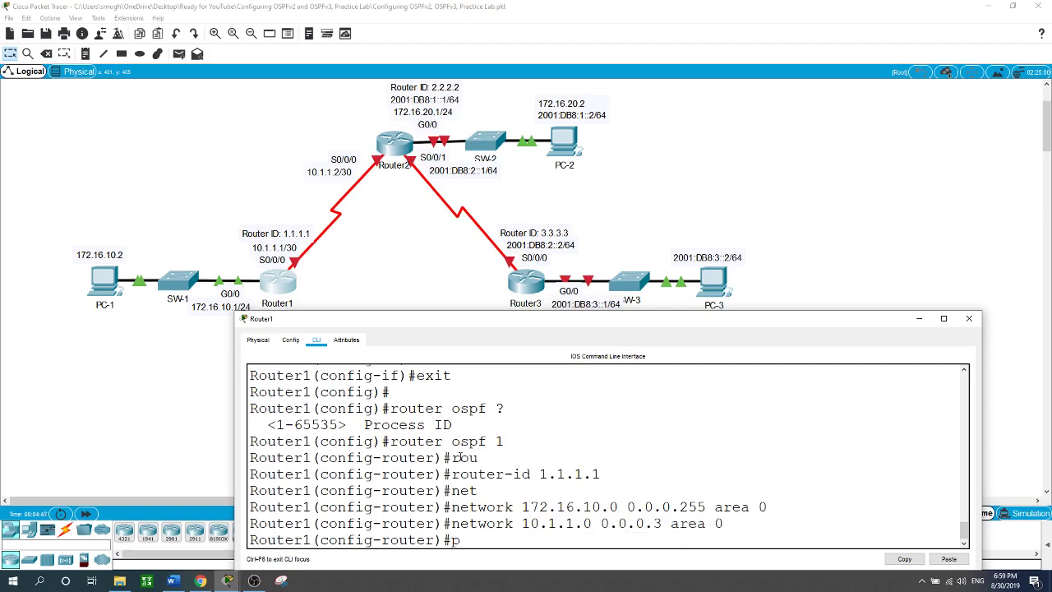
type("as")
key("Tab")
type("g0/0")
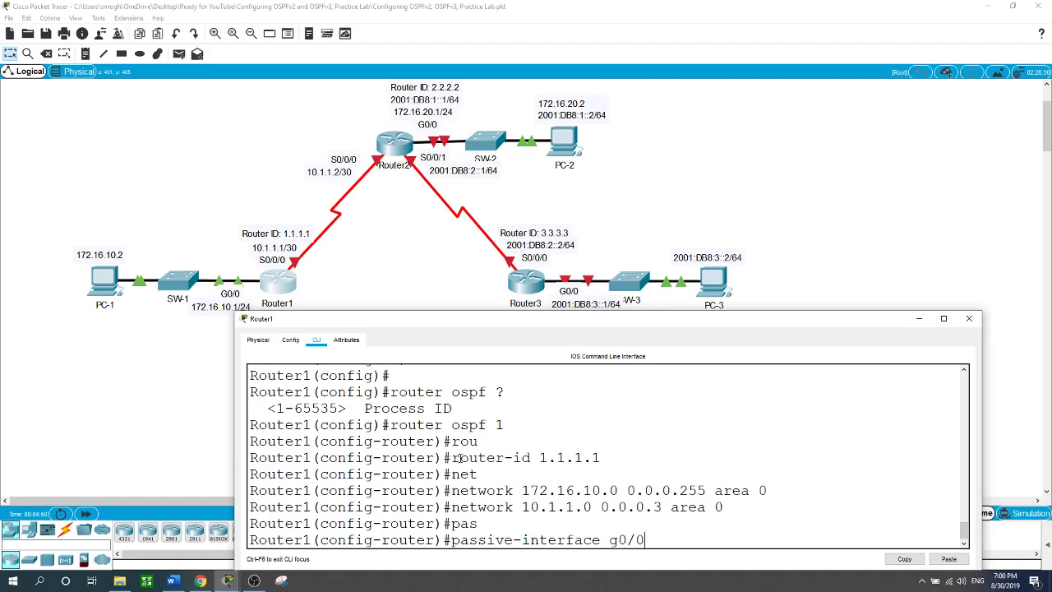
key("Return")
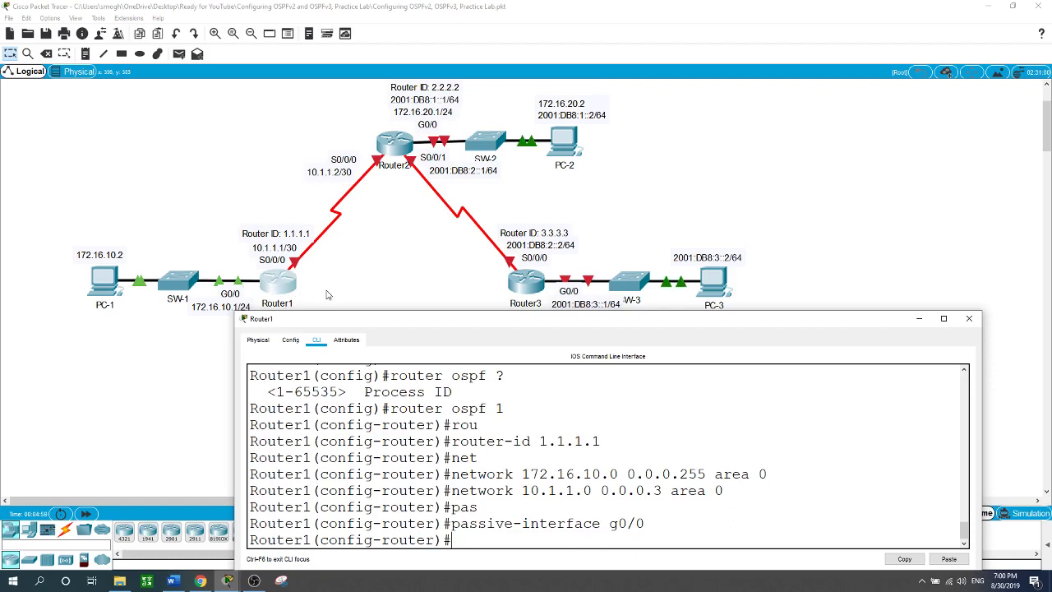
Enter global configuration mode on Router2's command line and set its hostname to Router2.
left_click(397, 169)
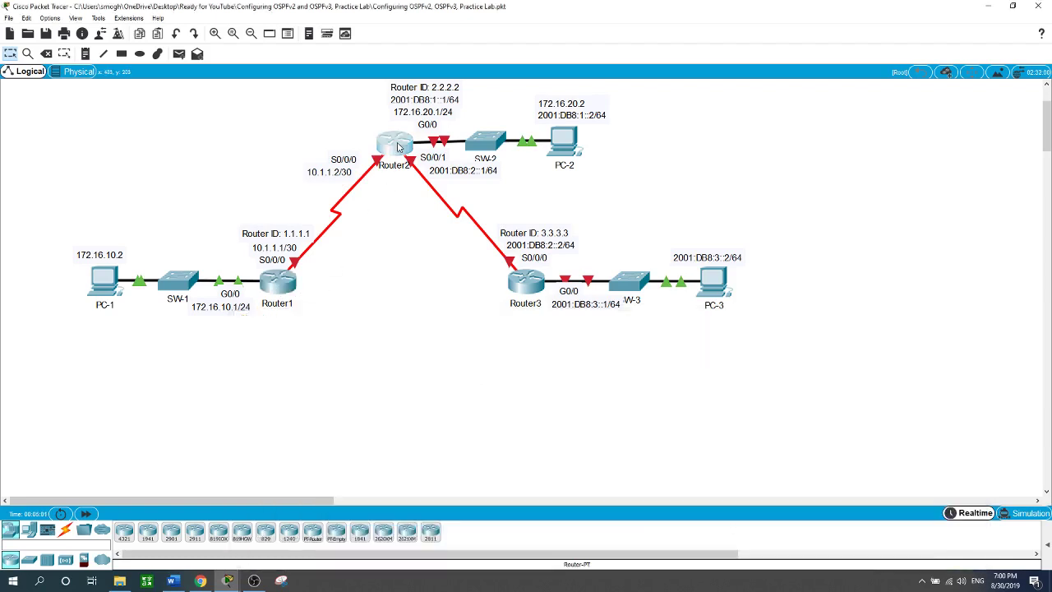
key("Return")
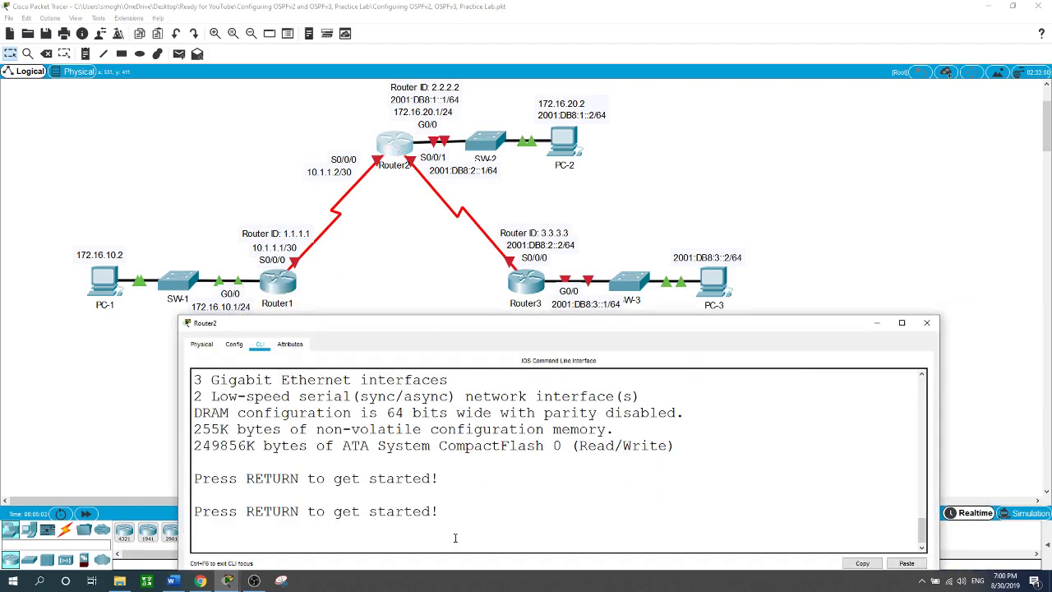
type("en")
key("Return")
type("conf t")
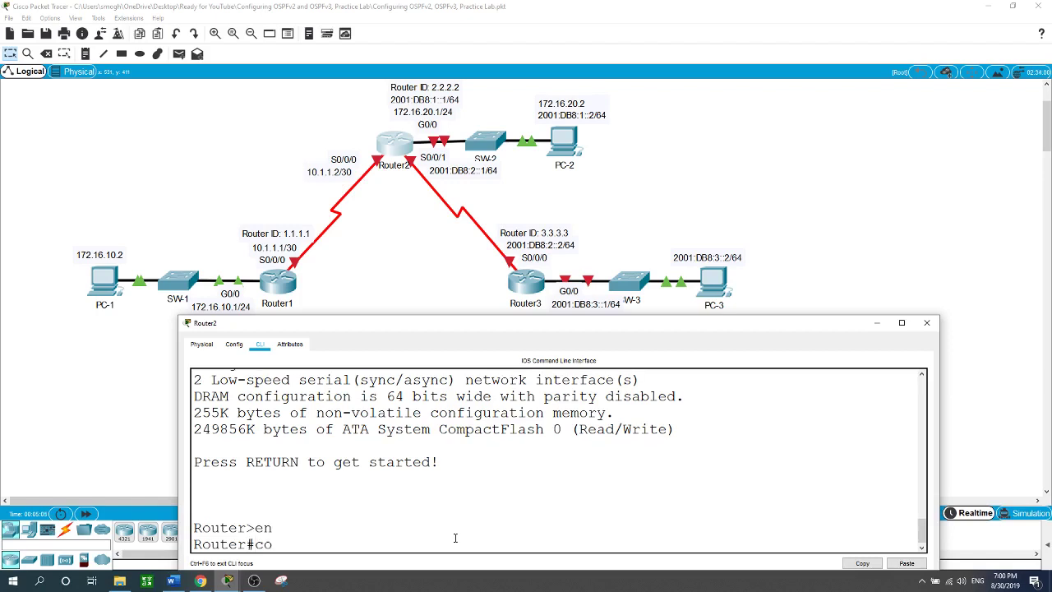
key("Return")
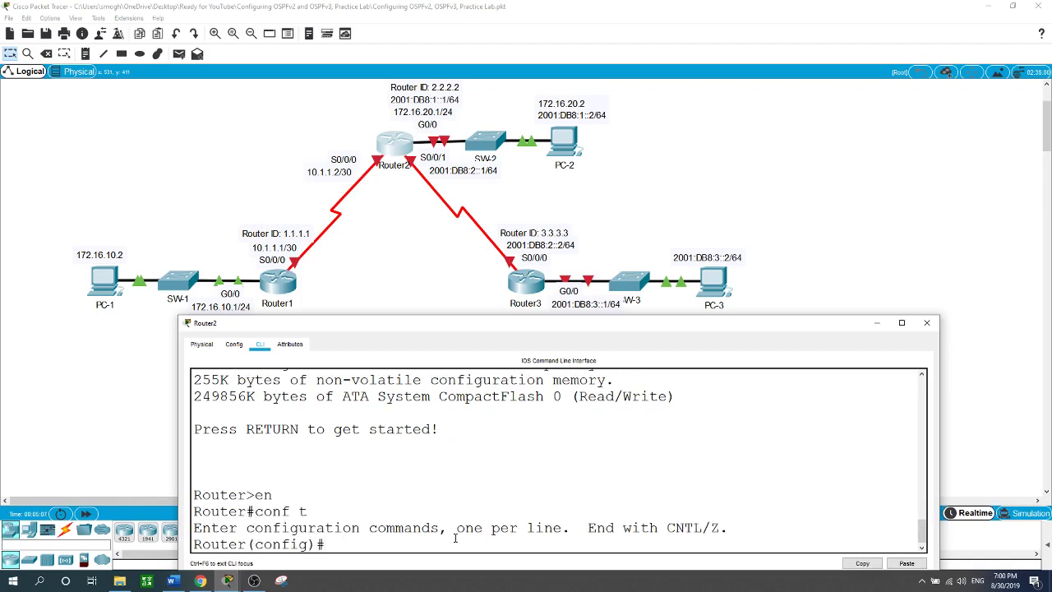
type("hostname Router")
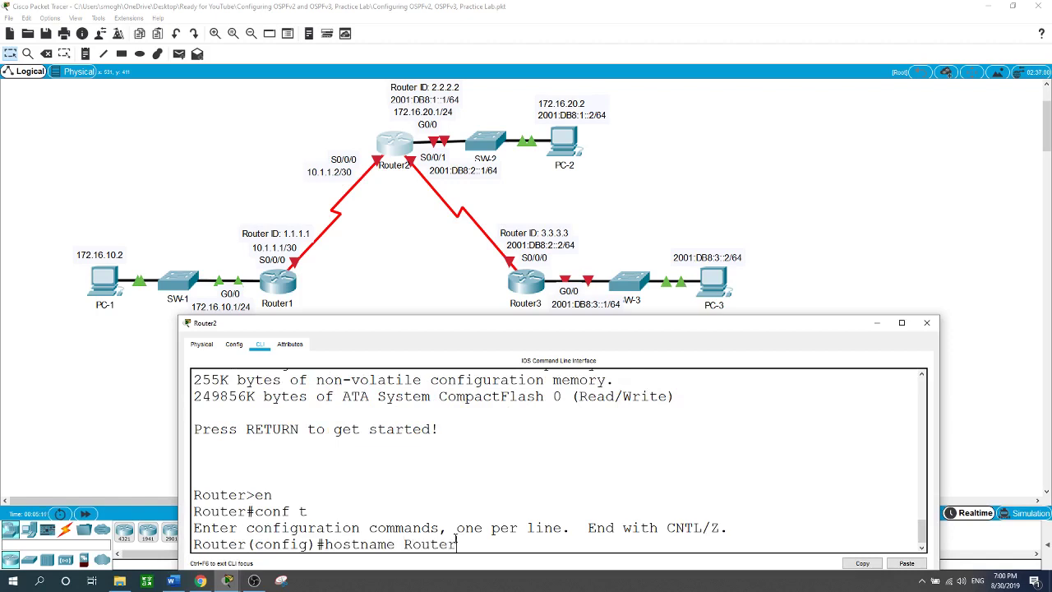
type("2")
key("Return")
Assign 172.16.20.1 with mask 255.255.255.0 to Router2's g0/0 interface and enable it.
type("in")
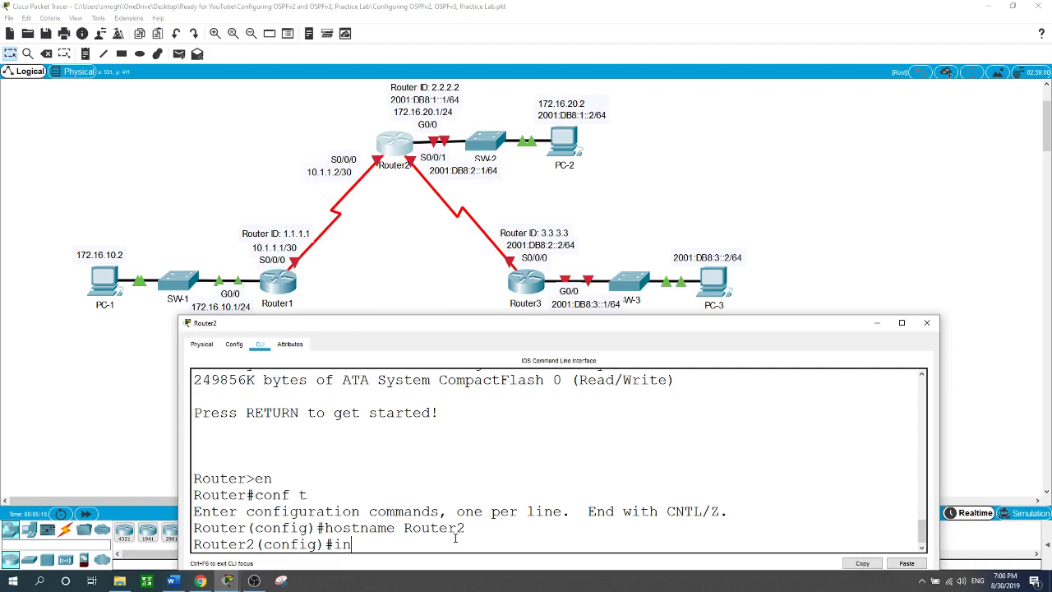
type("t g0/0")
key("Return")
type("ip ad")
key("Tab")
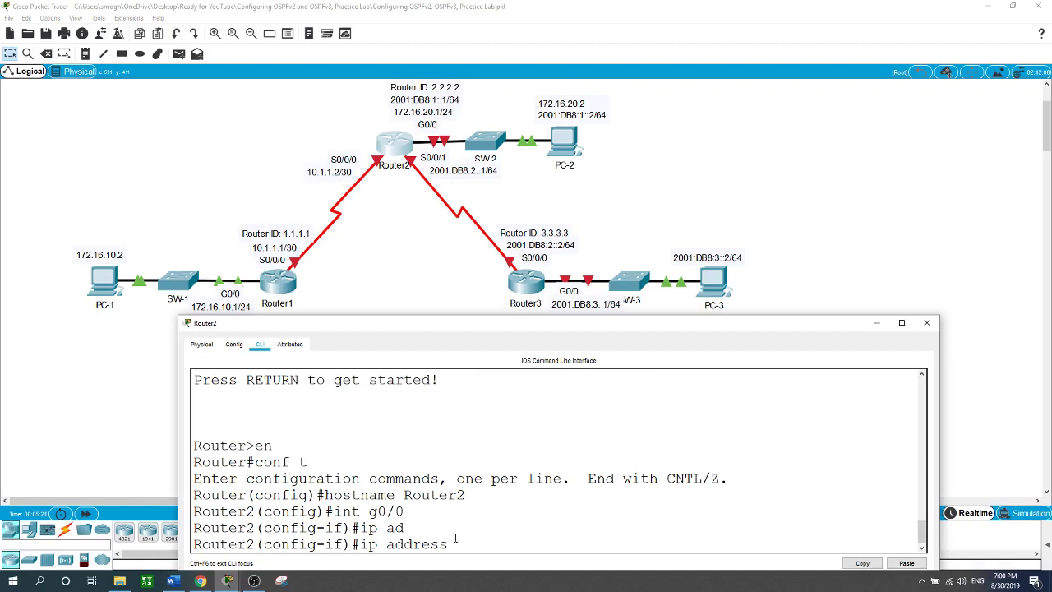
type("172.16.20.1 255.255.255.0")
key("Return")
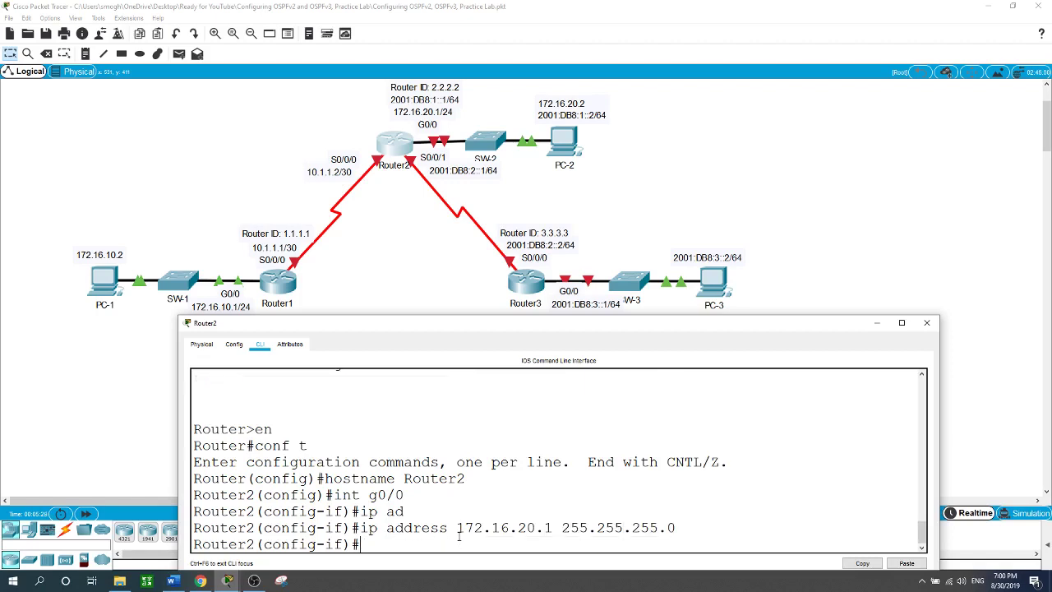
type("no shut")
key("Return")
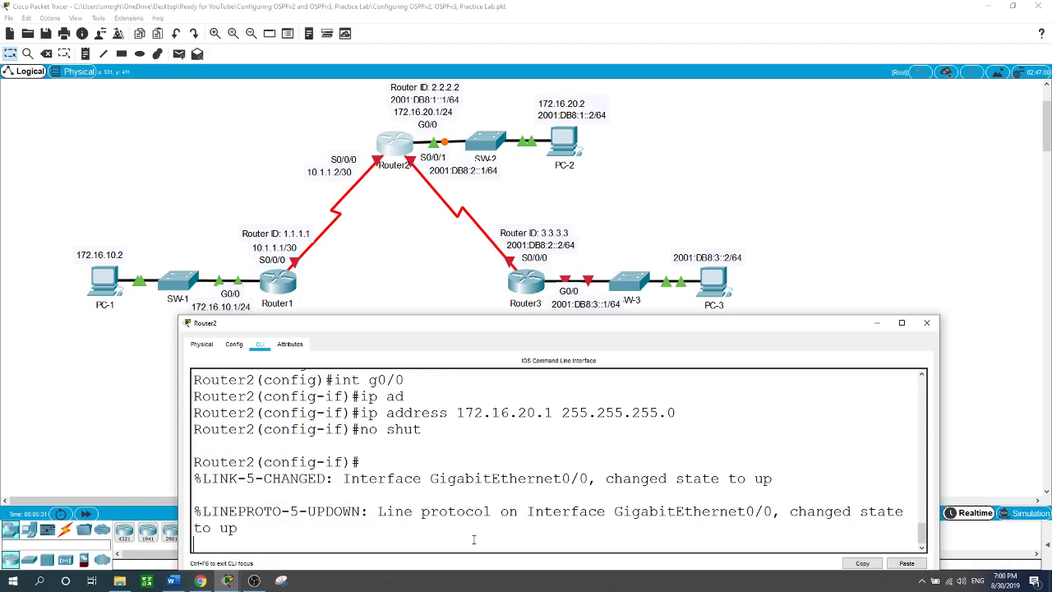
Assign 10.1.1.2 with mask 255.255.255.252 to Router2's s0/0/0 interface and enable it.
type("int")
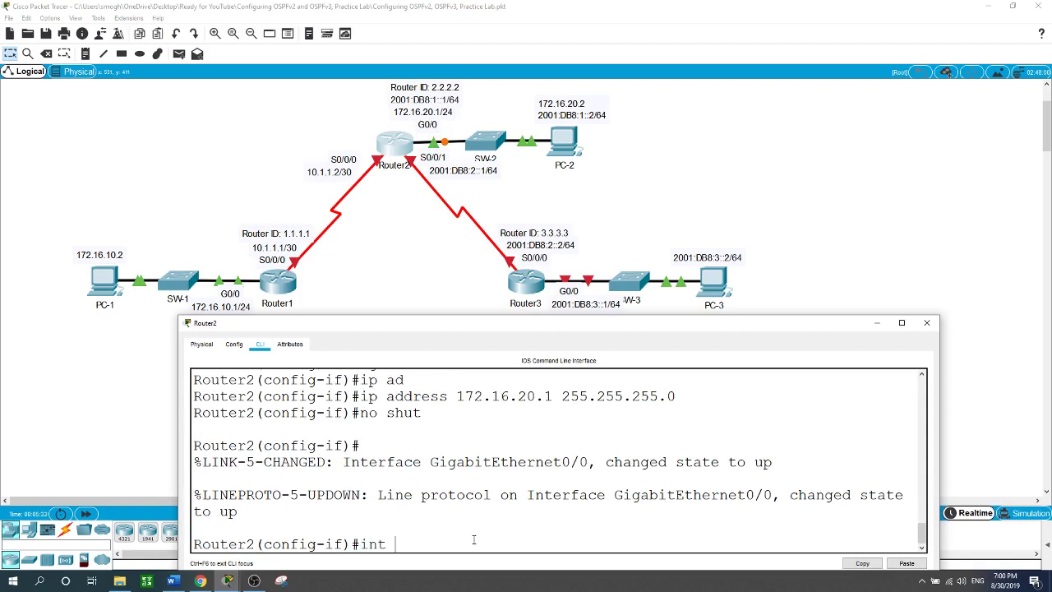
type(" s0/0/0")
key("Return")
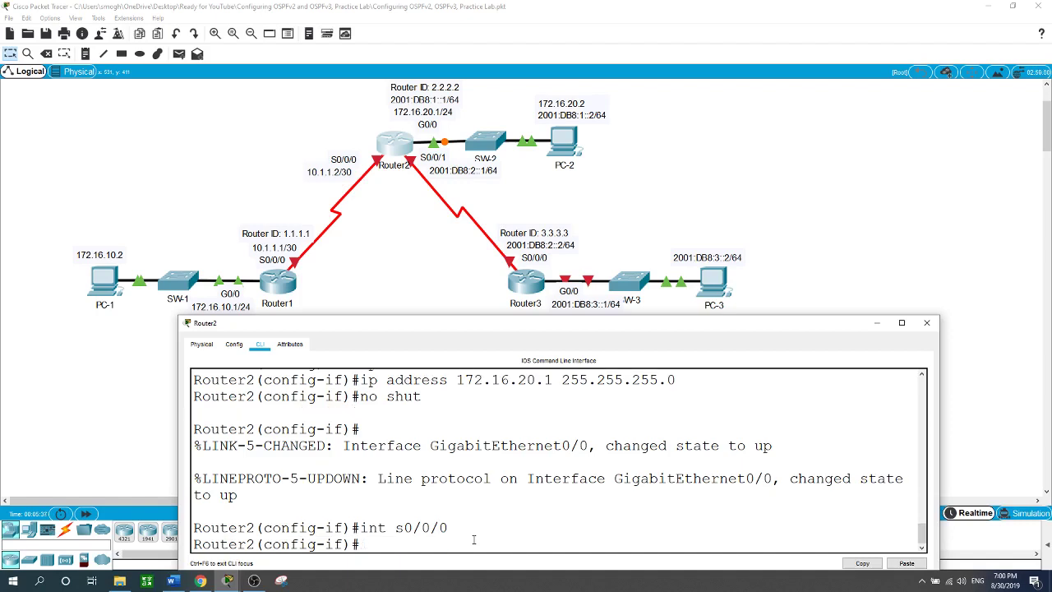
type("ip ad")
key("Tab")
type("10.1.1.")
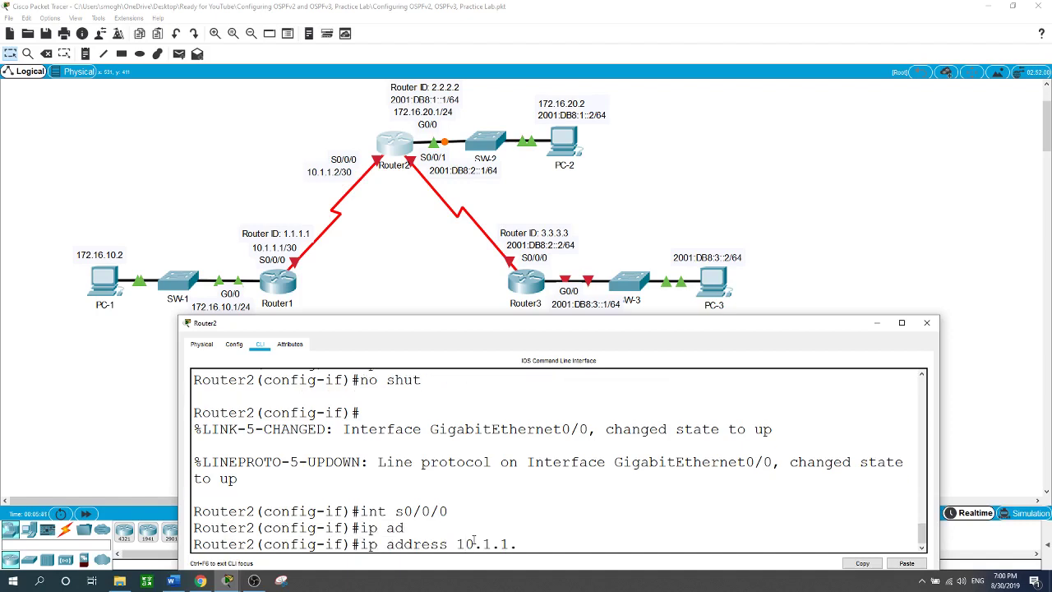
type("2 255.255.255.25")
type("25")
key("Return")
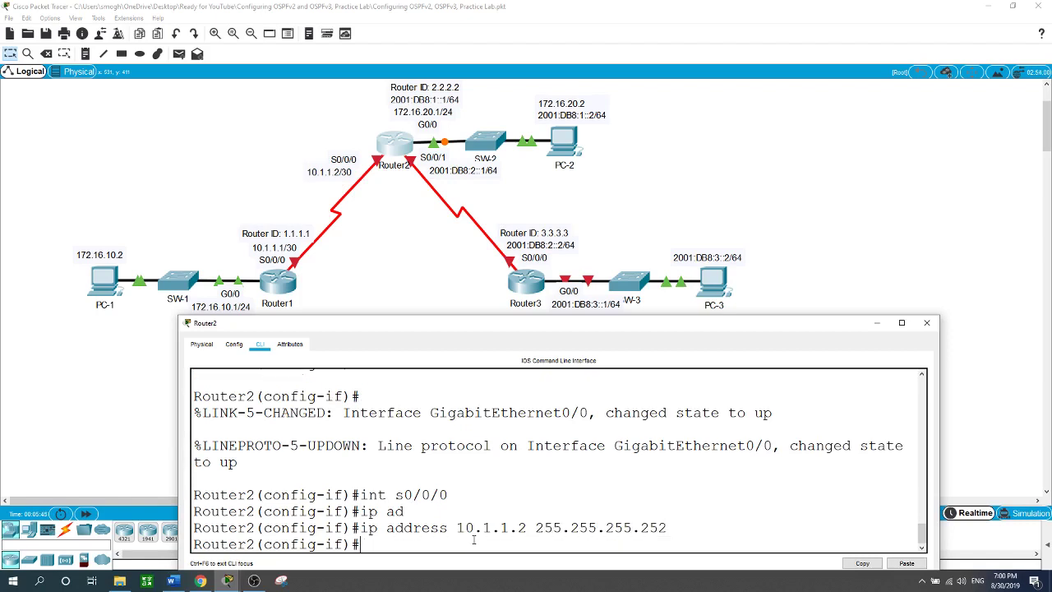
type("no sh")
type("ut")
key("Return")
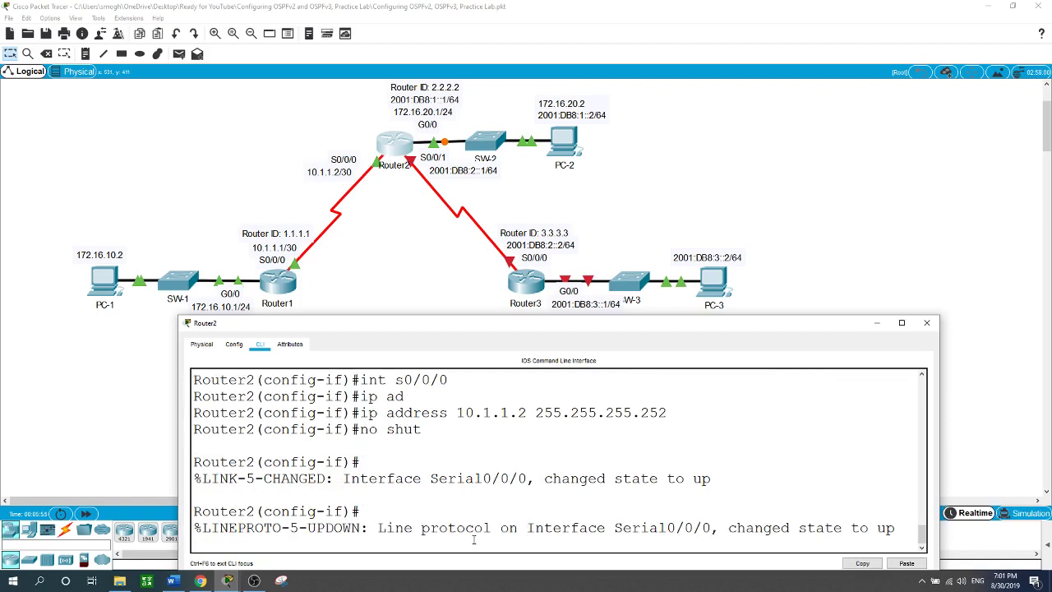
Leave Router2's interface and global configuration modes and return to privileged EXEC mode.
key("Return")
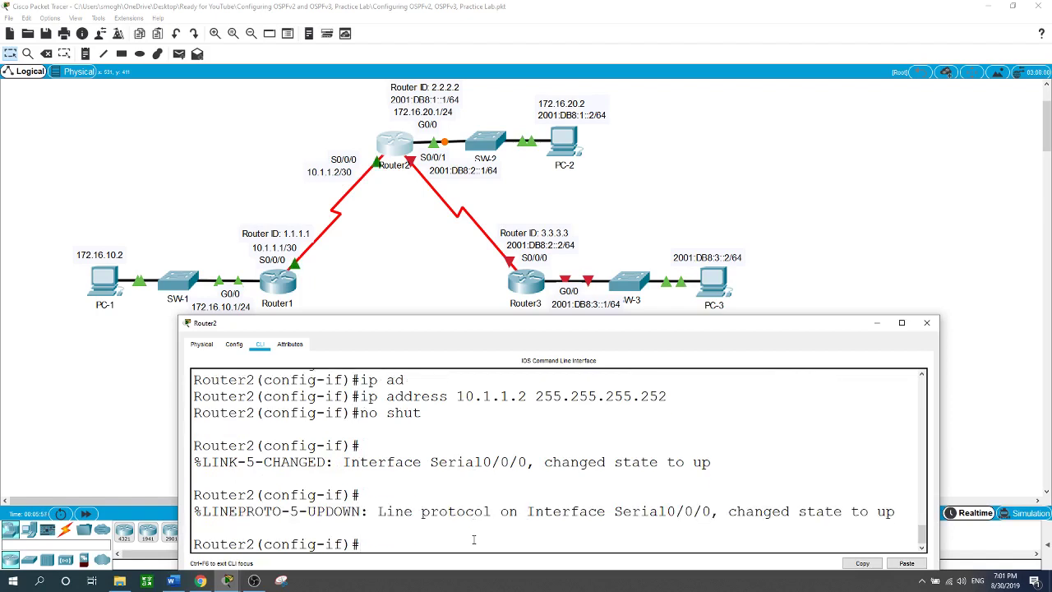
type("exi")
key("Return")
type("ter2(config)#")
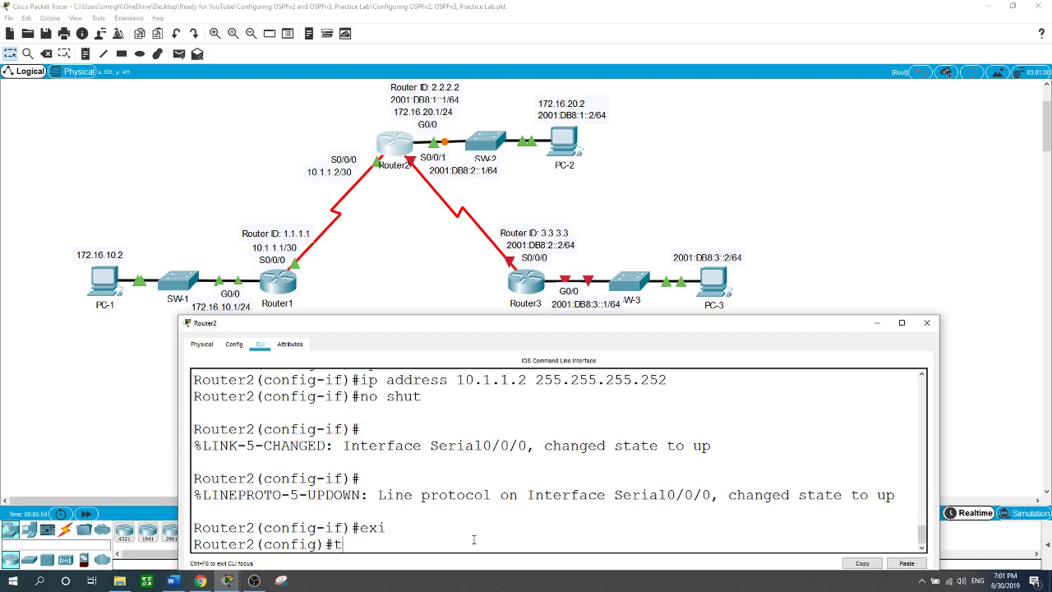
key("BackSpace")
type("exit")
key("Return")
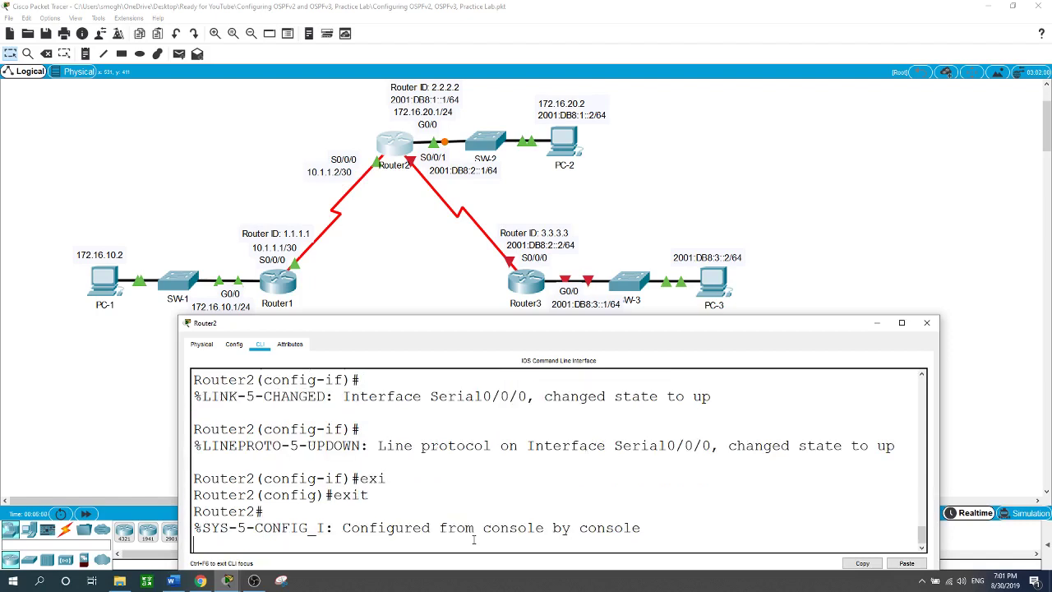
key("Return")
Enter global configuration mode on Router2 and start OSPF process 1 with router ID 2.2.2.2.
type("conf t")
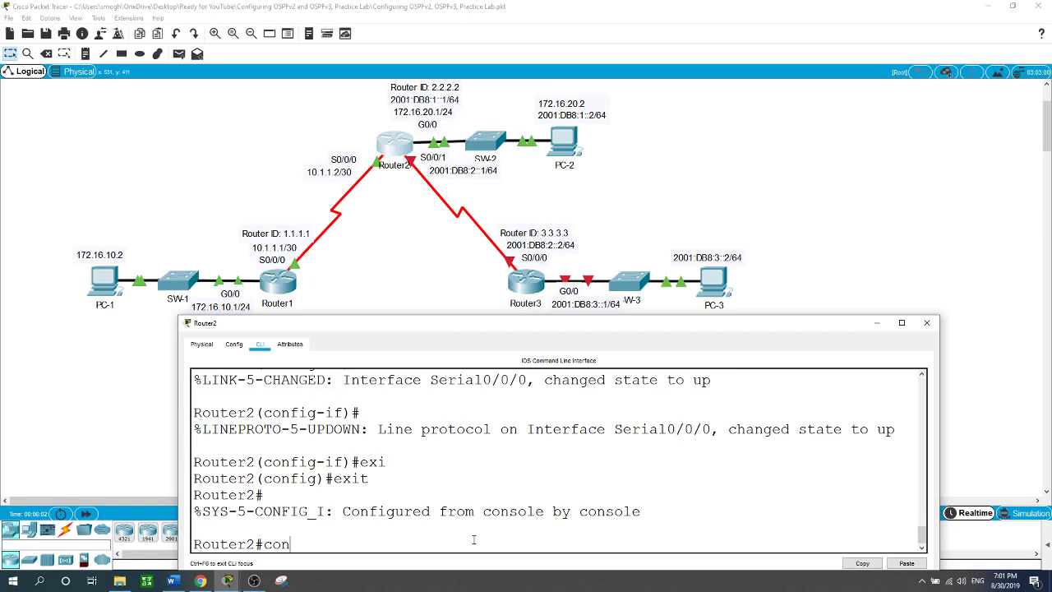
key("Return")
type("route")
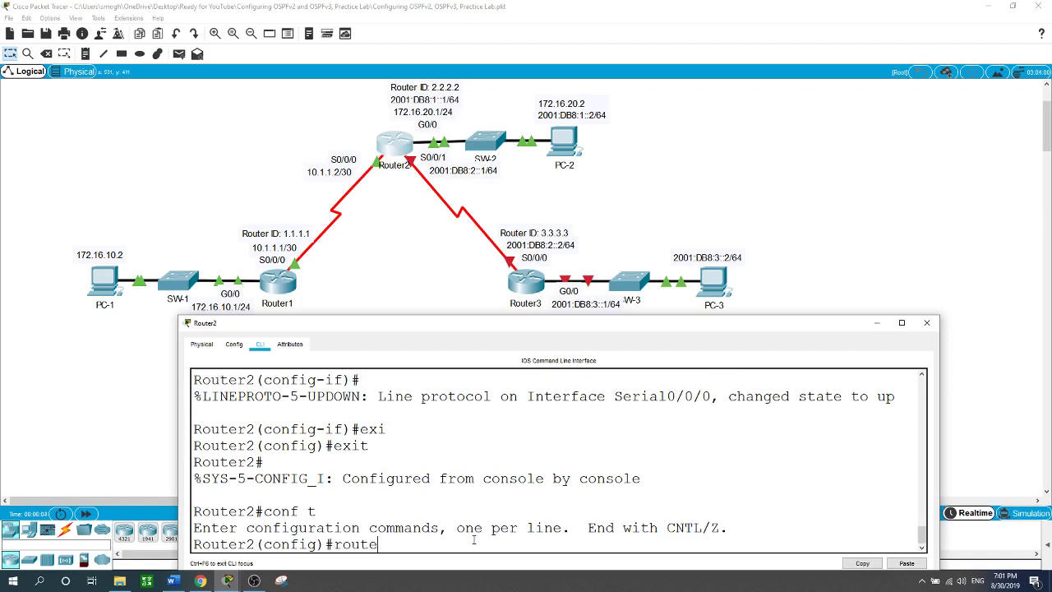
type("r ospf 1")
key("Return")
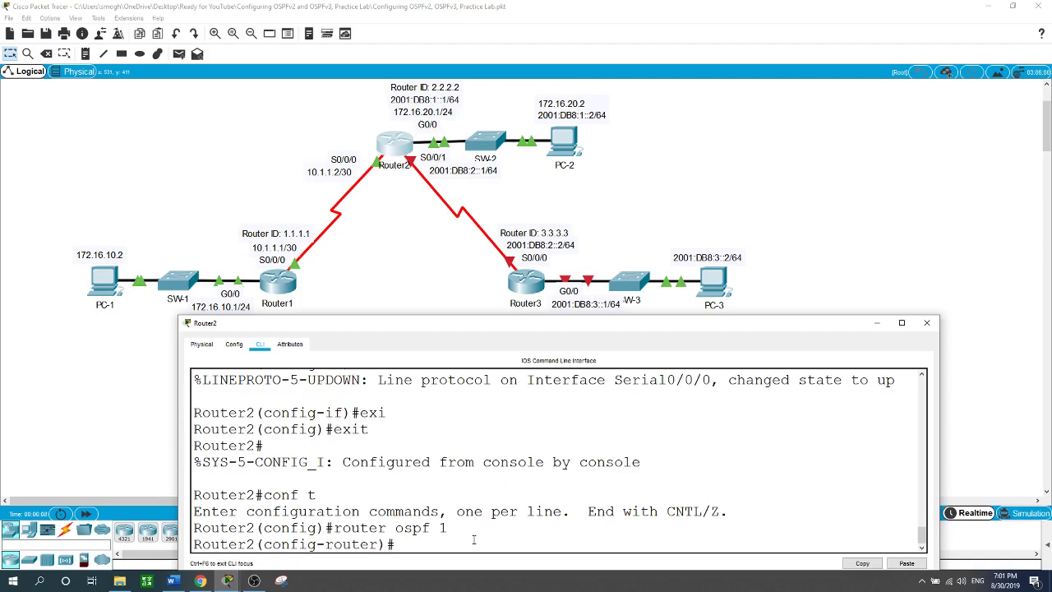
type("ro")
key("Tab")
type("uter-id 2.2.2.2")
key("Return")
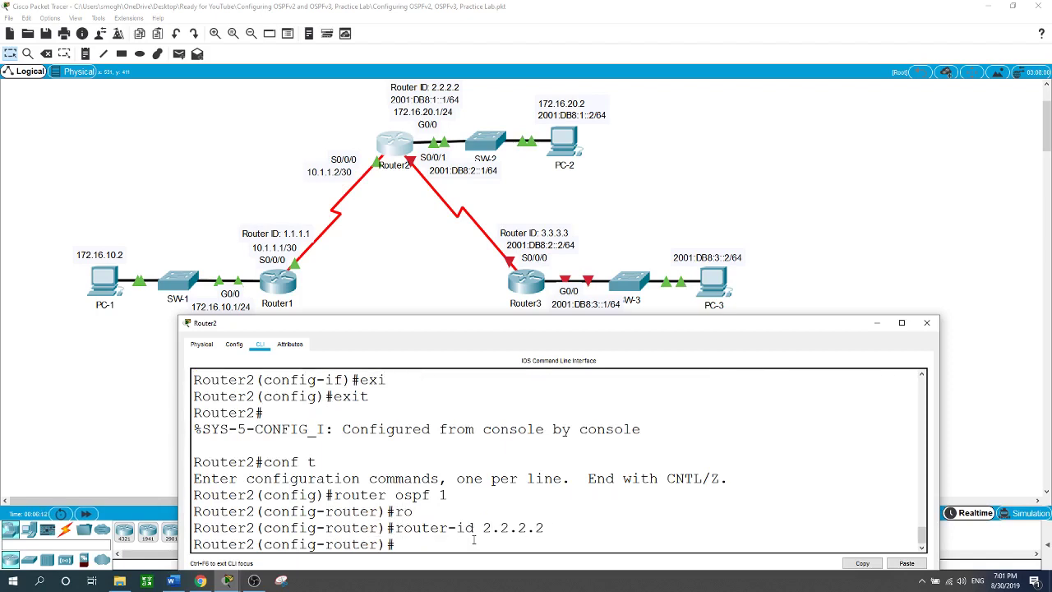
Advertise network 172.16.20.0 with wildcard mask 0.0.0.255 in area 0 of Router2's OSPF process.
type("net")
key("BackSpace")
key("BackSpace")
key("BackSpace")
type("ne")
key("Tab")
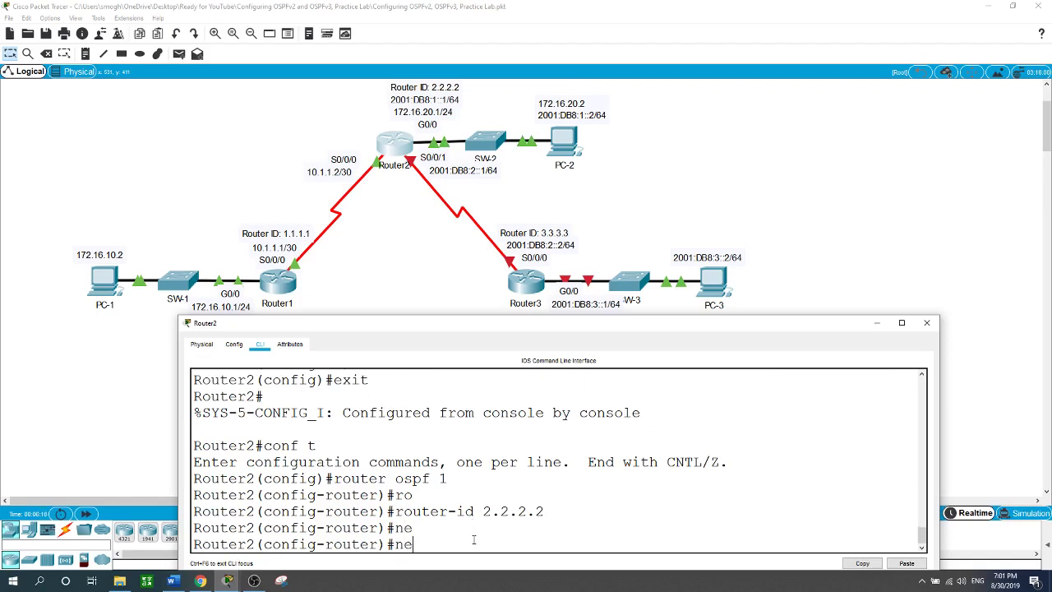
type("t")
key("Tab")
type("172.1")
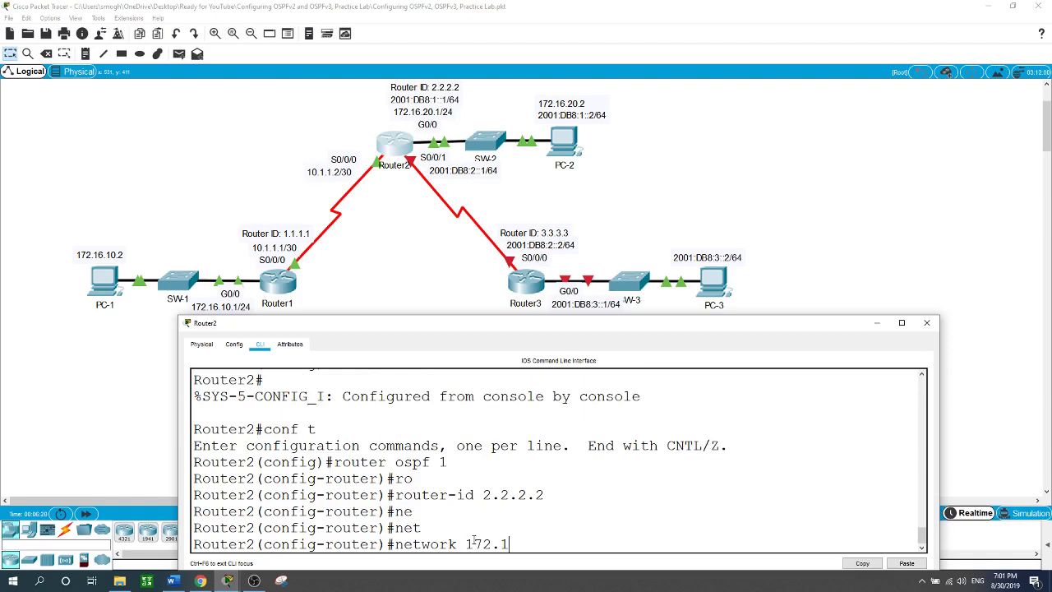
type("6.20.0 0.0.0.255 area 0")
key("Return")
Advertise network 10.1.1.0 with wildcard mask 0.0.0.3 in area 0 of Router2's OSPF process.
type("net")
key("Tab")
type("10.1.1.0 0.0.0.")
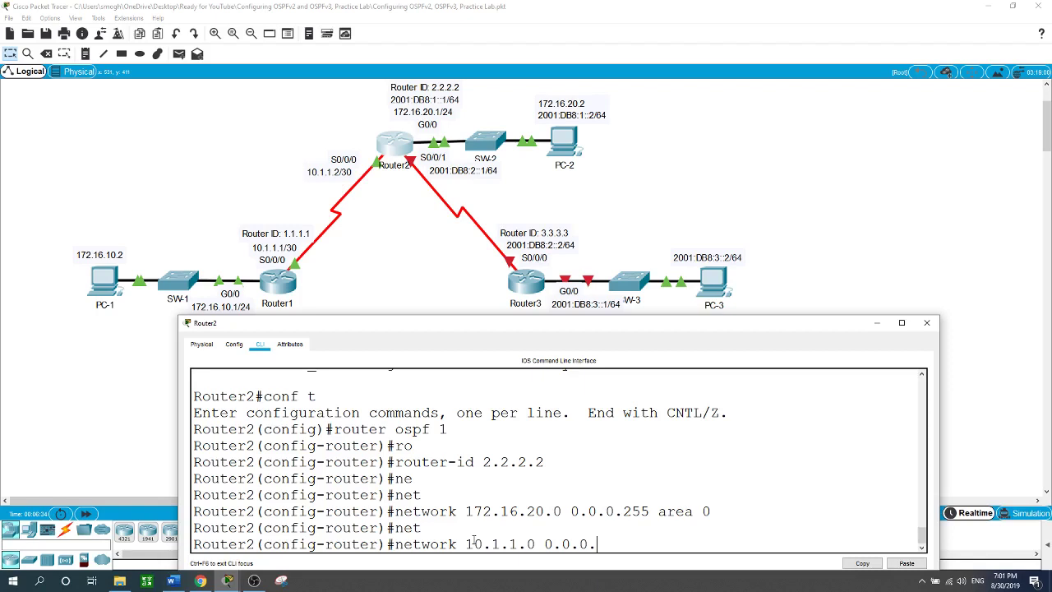
type("3 area 0")
key("Return")
Make g0/0 a passive interface in Router2's OSPF process.
type("pas")
key("Tab")
type("g0/0")
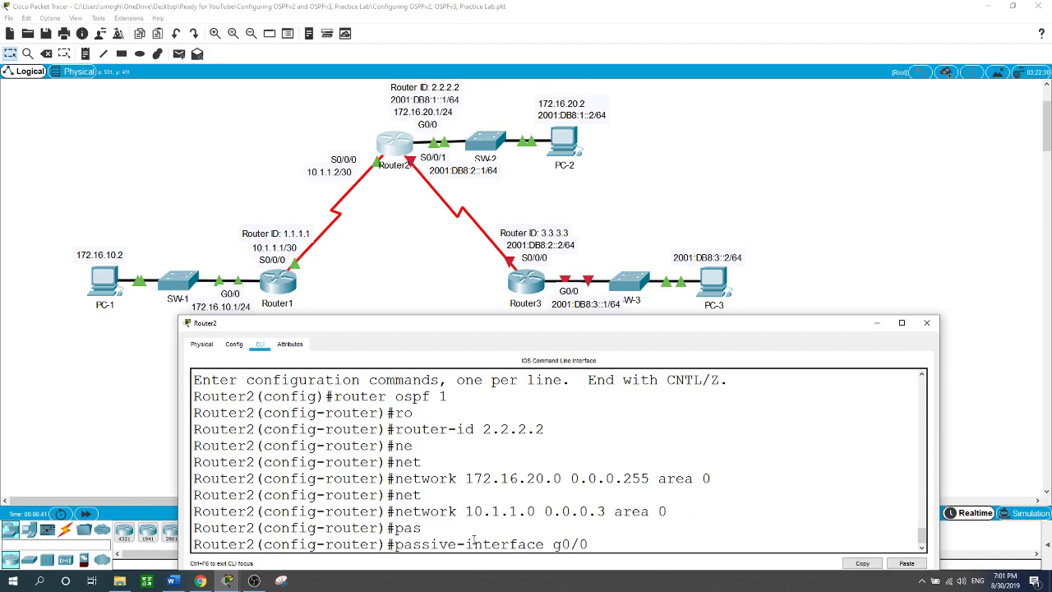
key("Return")
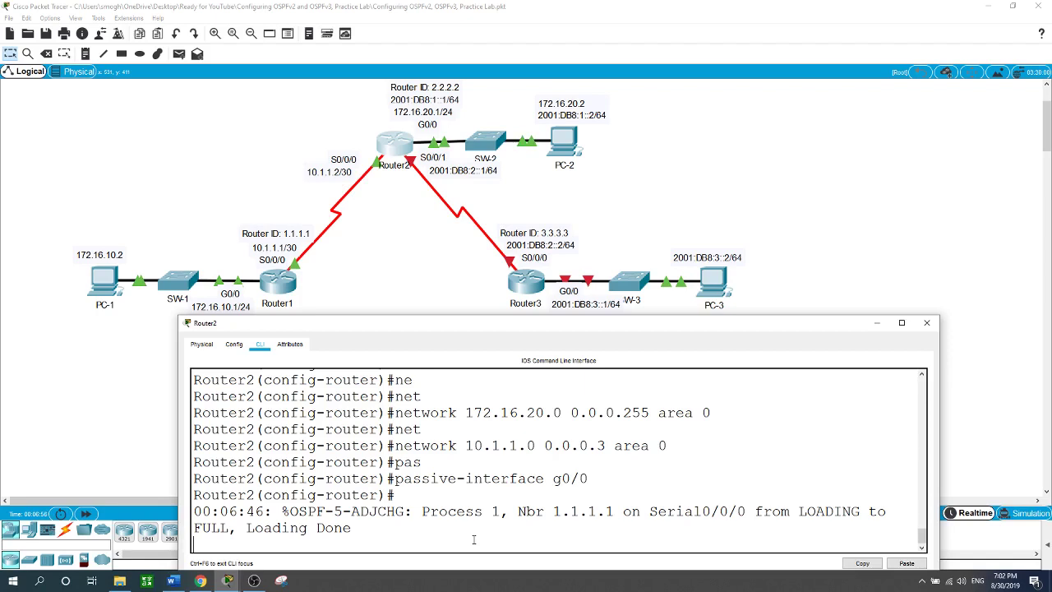
End Router2's configuration mode and display its IPv4 routing table.
key("Return")
key("Return")
type("end")
key("Return")
type("sho")
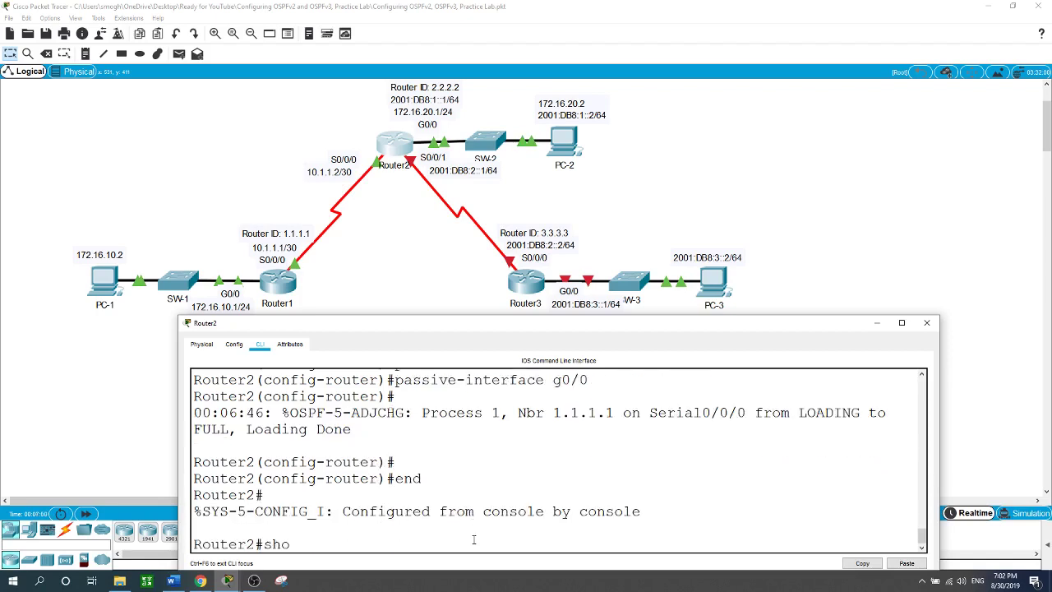
type("w ip route")
key("Return")
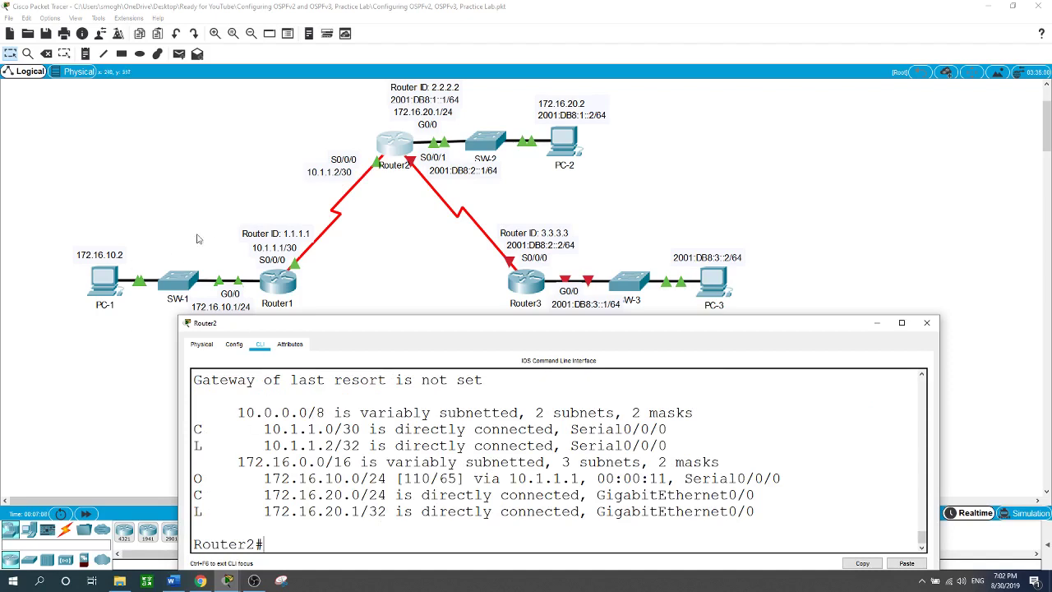
End configuration mode on Router1's command line and display its IPv4 routing table.
left_click(281, 286)
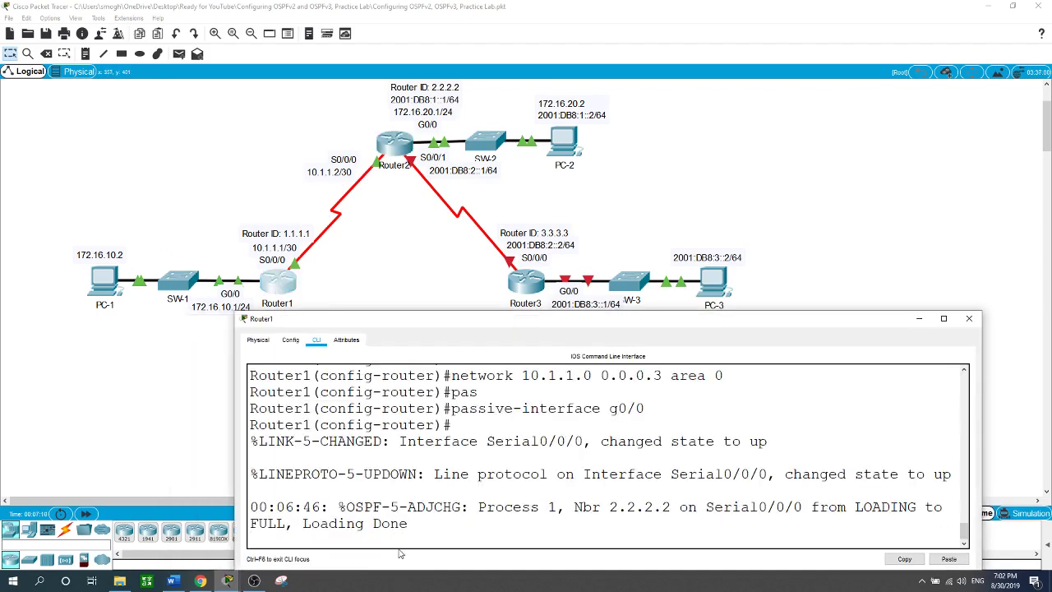
key("Return")
type("end")
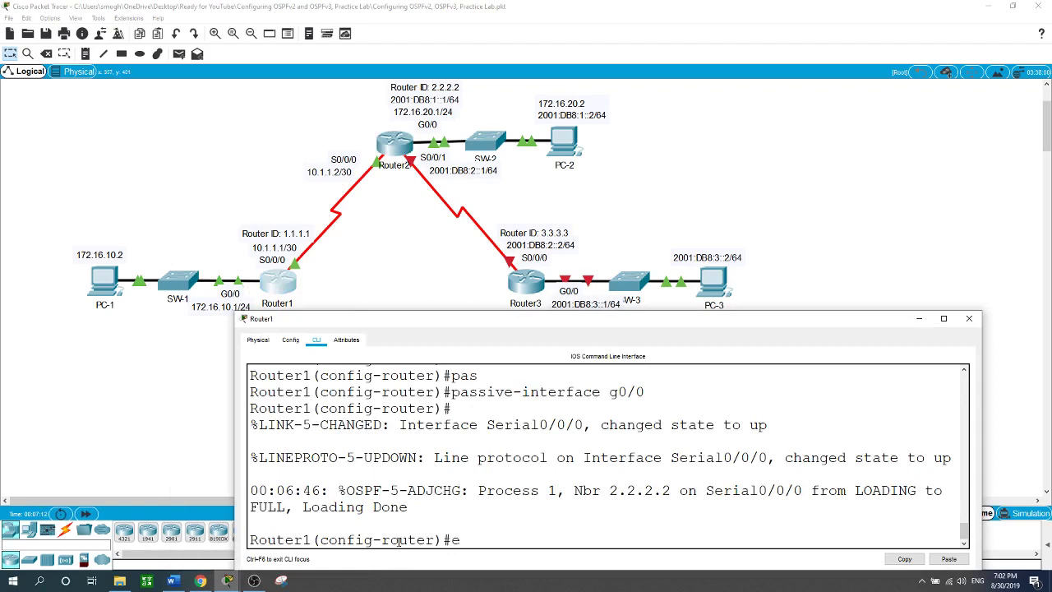
key("Return")
type("show ip route")
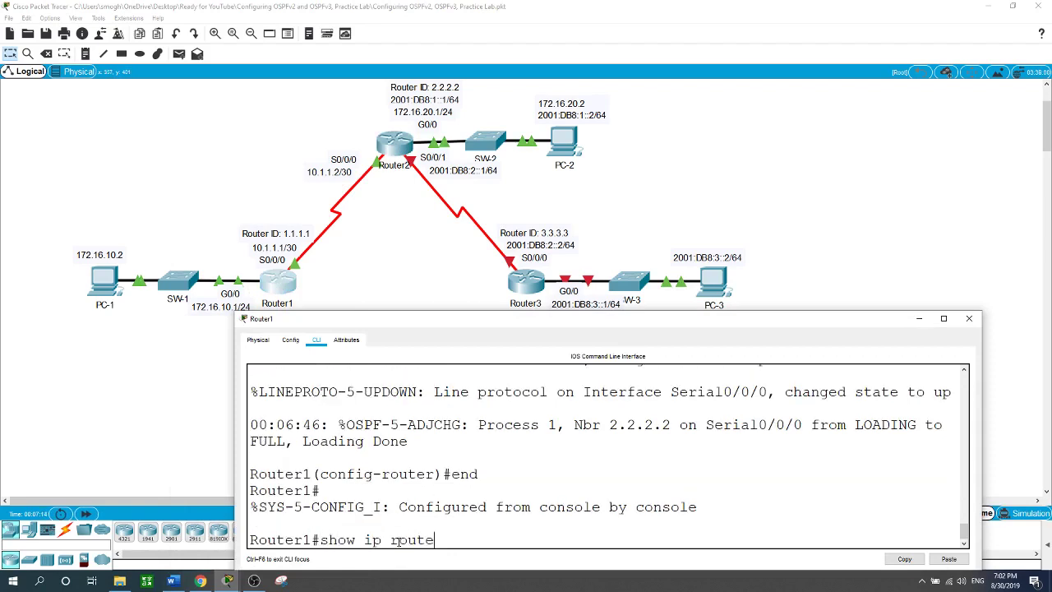
key("Return")
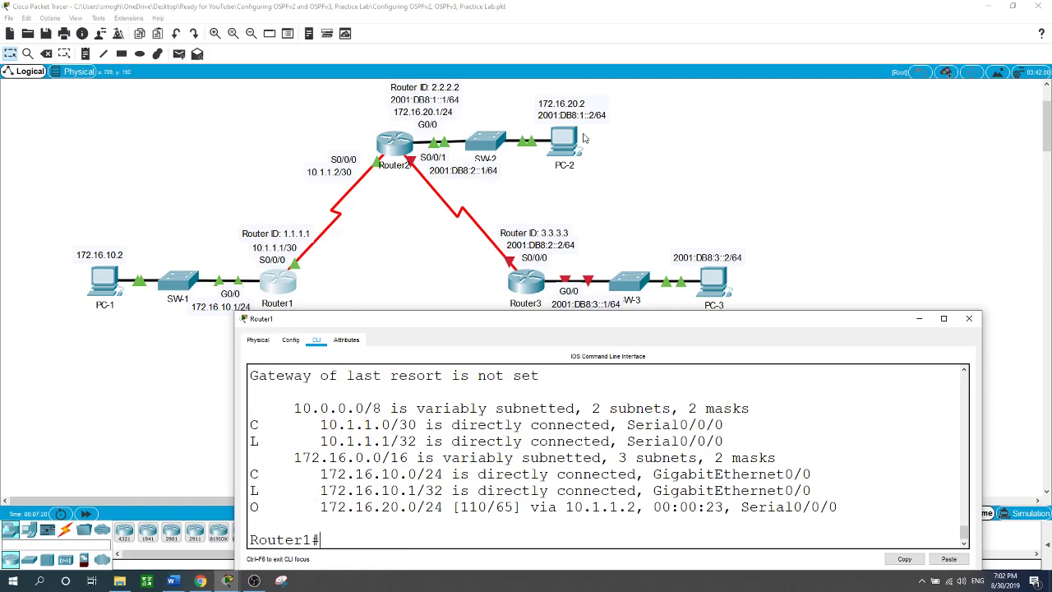
From PC-1's command prompt, ping PC-2 on the 172.16.20.0 network.
left_click(104, 291)
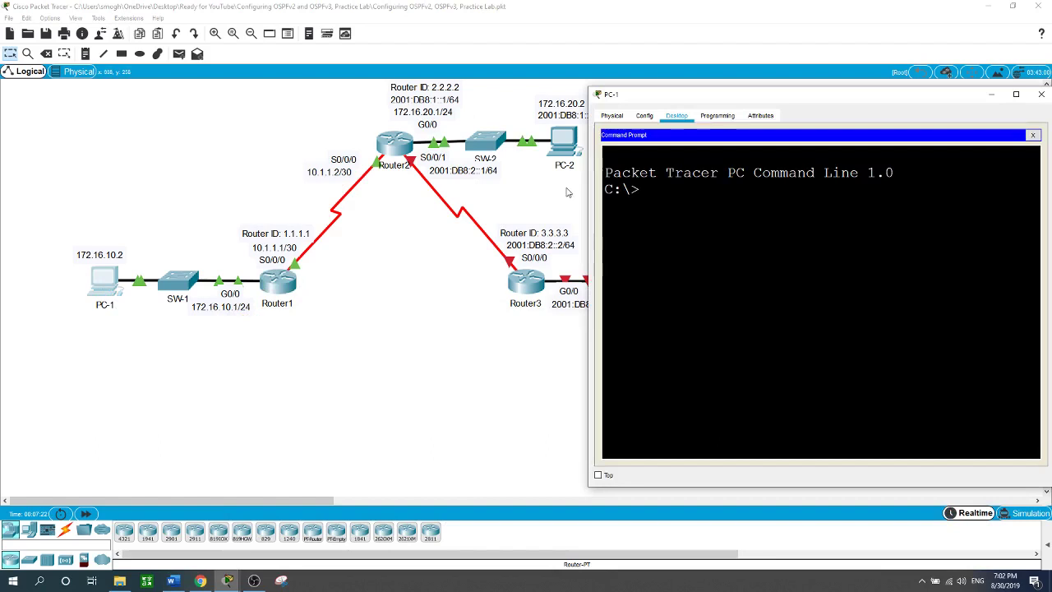
type("ping 172.16.20.")
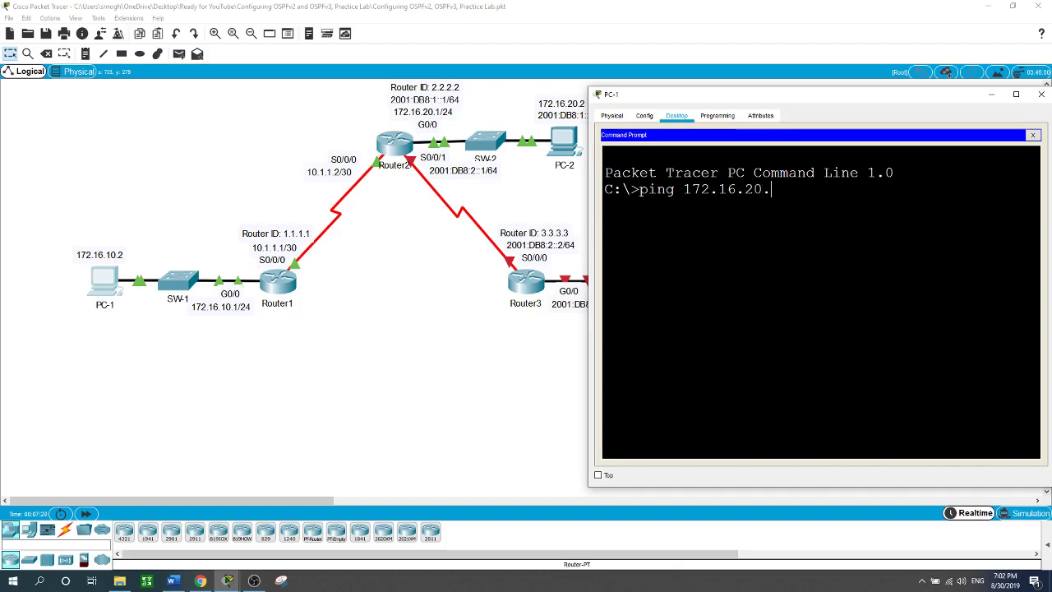
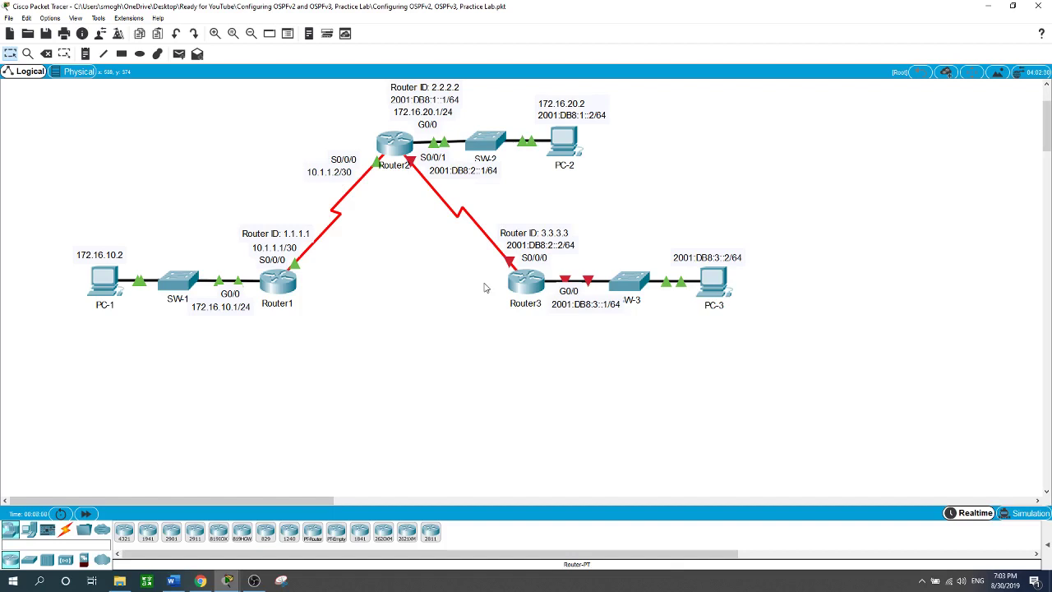
Enter global configuration mode on Router2 and assign IPv6 address 2001:DB8:1::1/64 to its g0/0 interface.
left_click(403, 146)
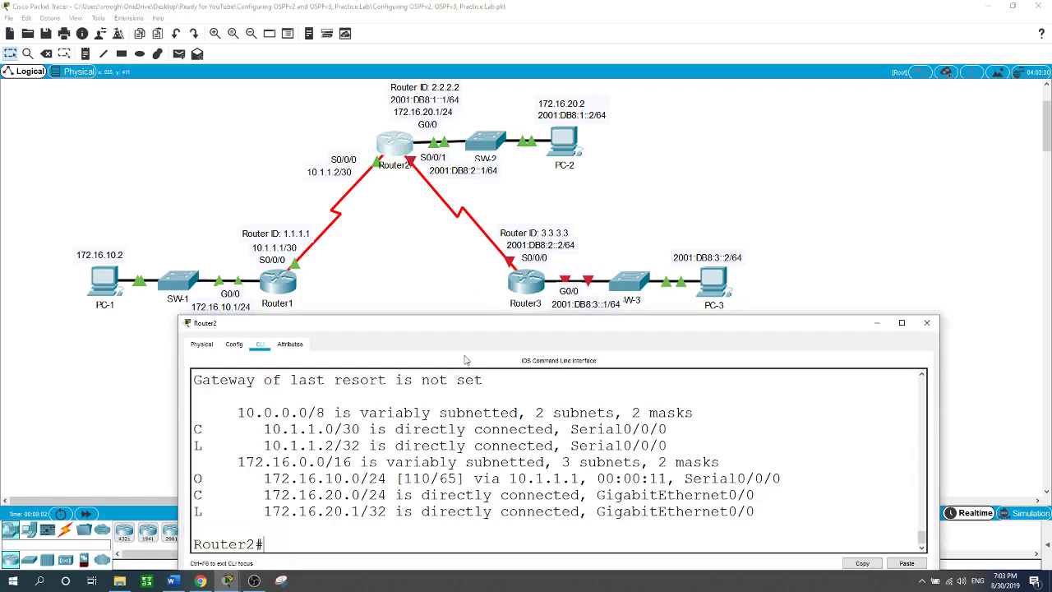
type("conf t")
key("Return")
type("int g0/0")
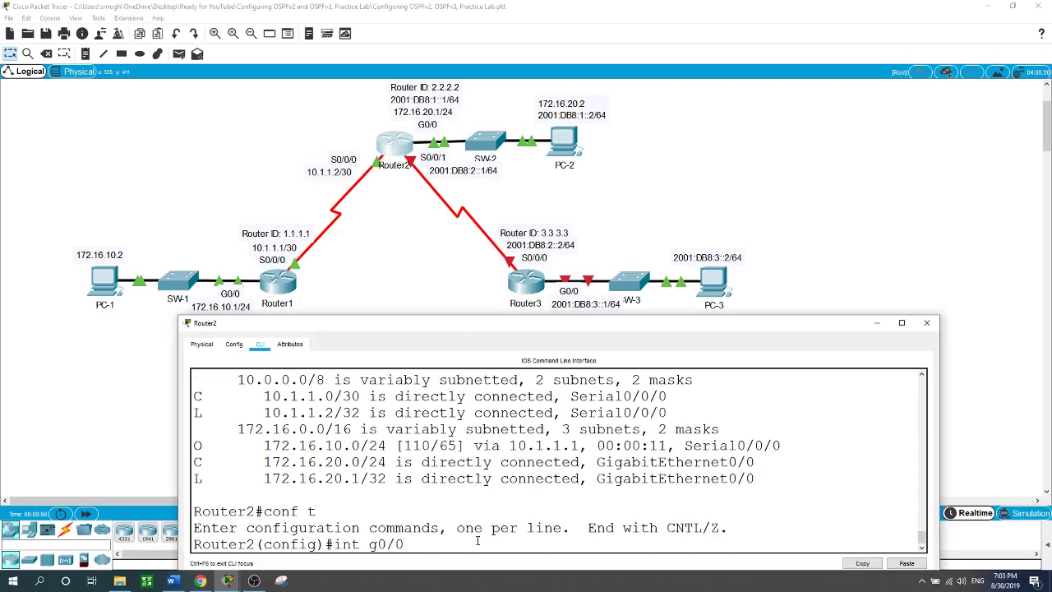
key("Return")
type("ipv6")
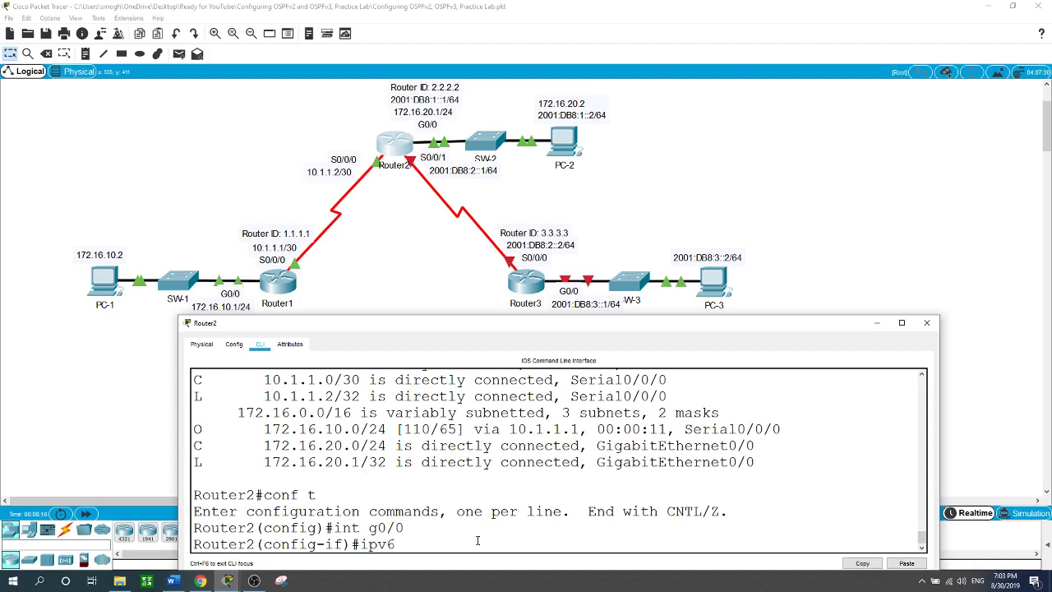
type(" ad")
key("Tab")
type("2")
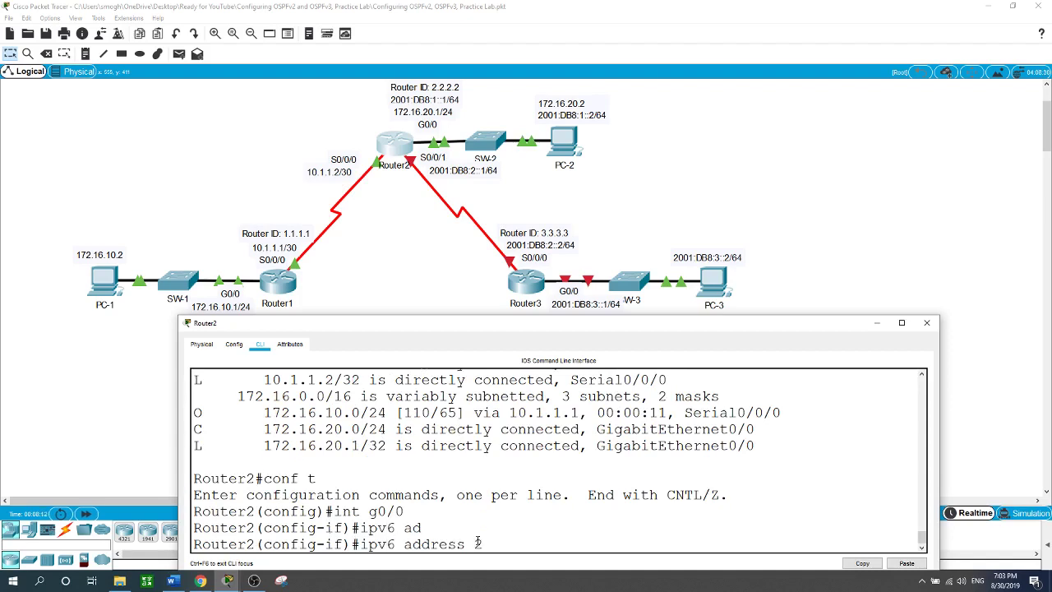
type("001:DB8:1::1/64")
key("Return")
Set FE80::1 as the link-local IPv6 address of Router2's g0/0 interface.
type("ipv6")
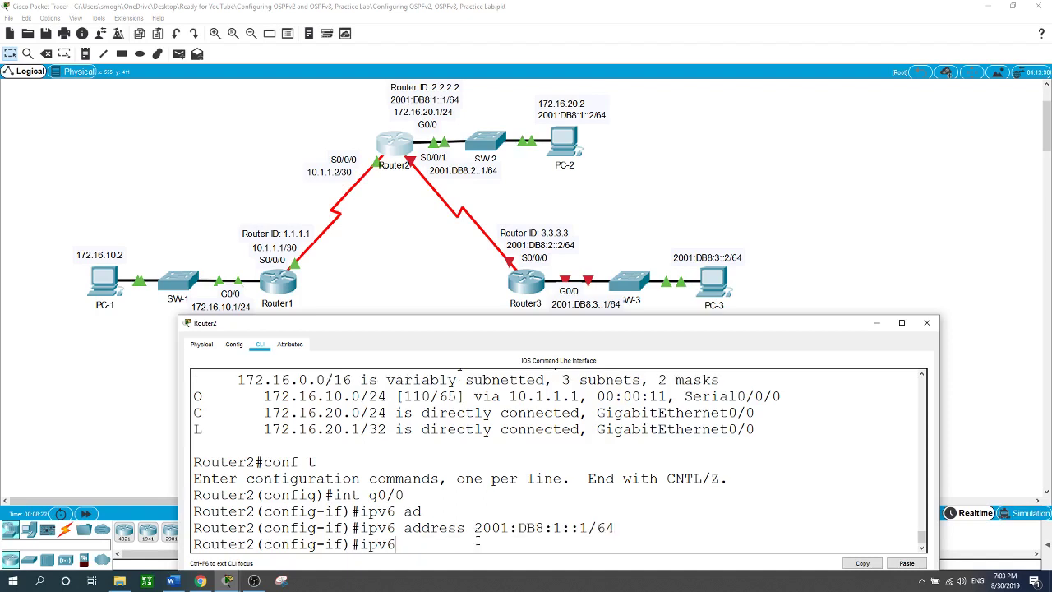
type(" ad")
key("Tab")
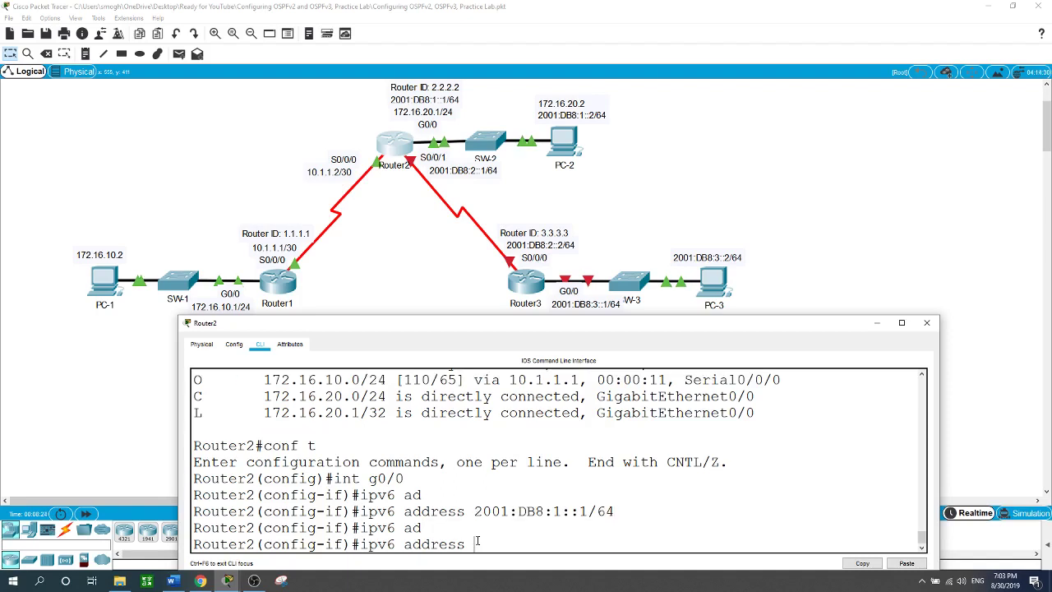
type("FE80::1 link")
key("Tab")
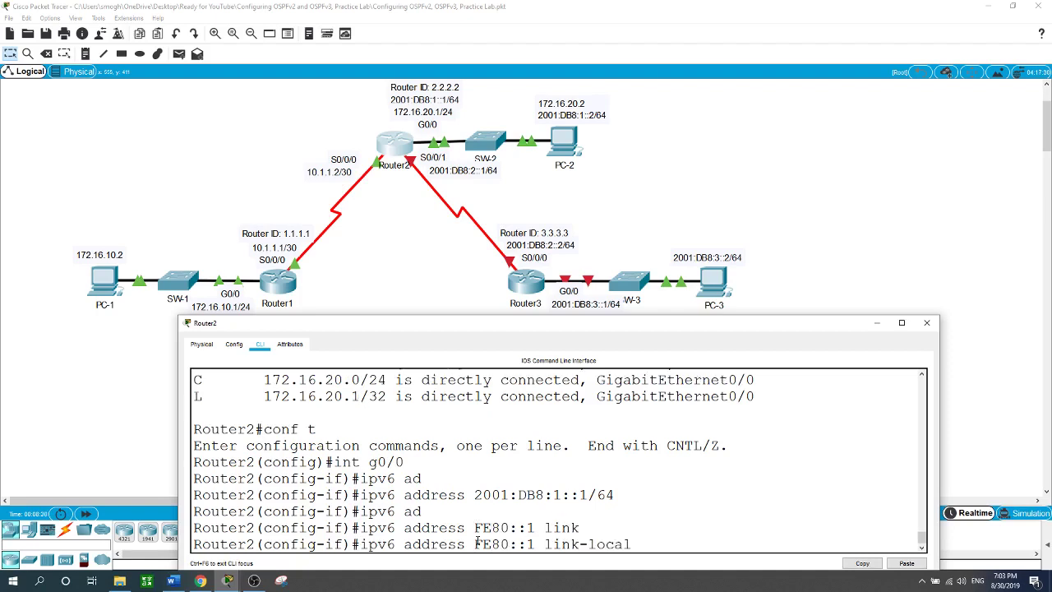
key("Return")
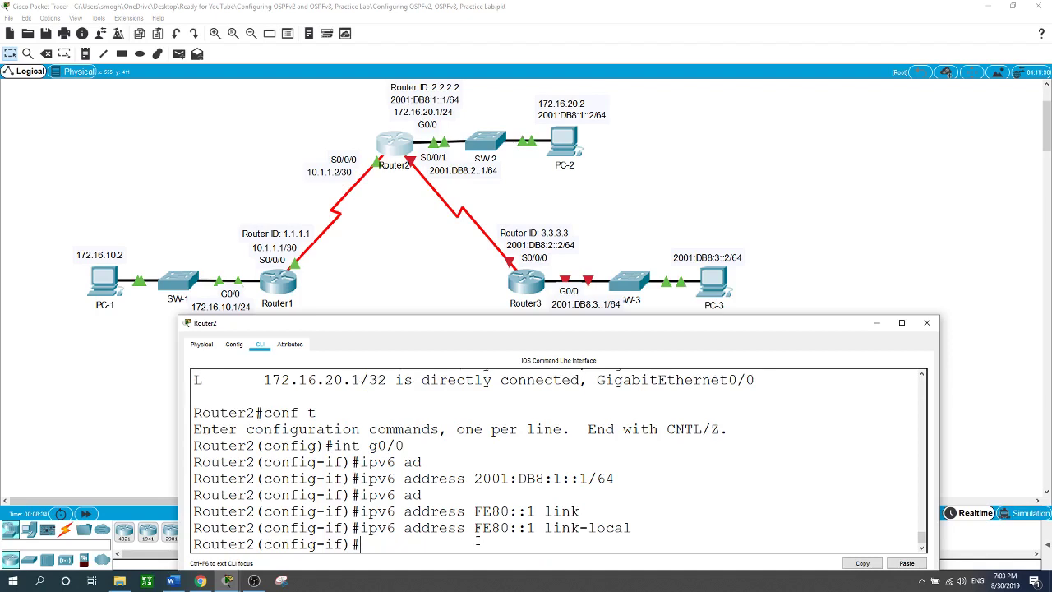
Assign IPv6 address 2001:DB8:2::1/64 to Router2's s0/0/1 interface and enable the interface.
type("int s0/0/1")
key("Return")
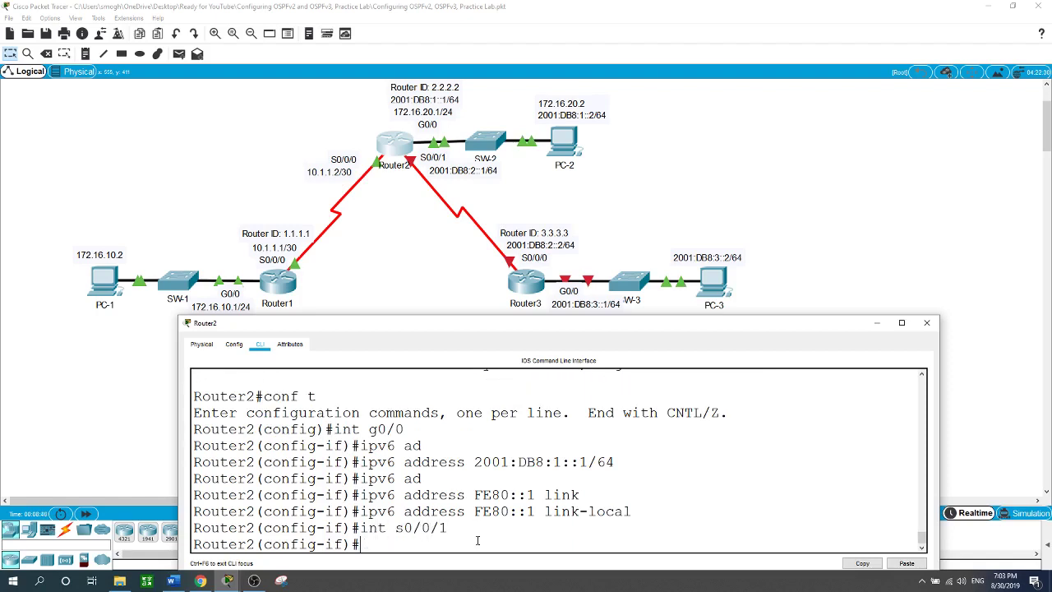
type("ipv6 ad")
key("Tab")
type("2")
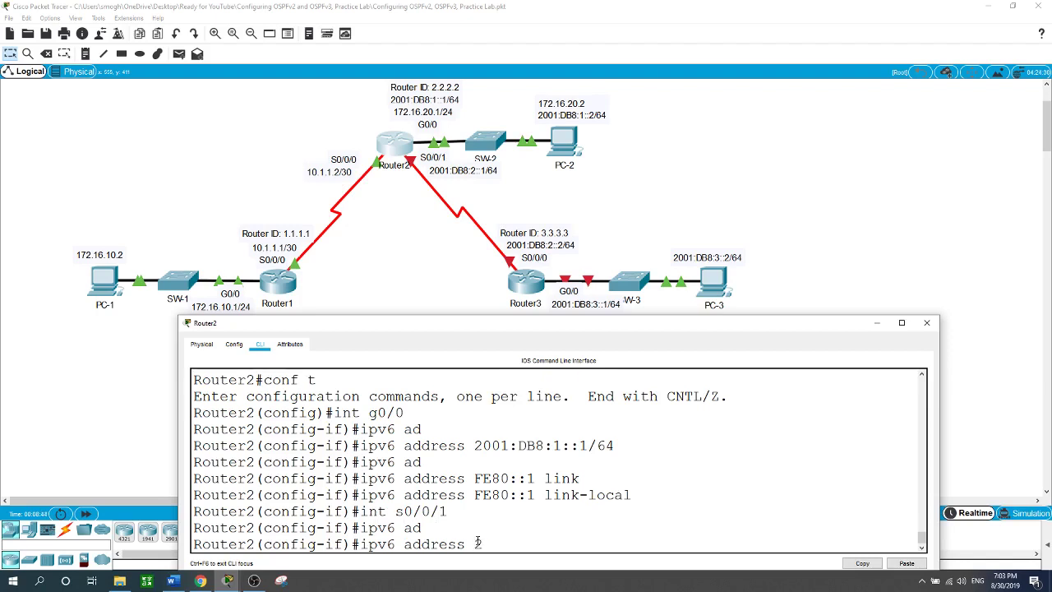
type("001:DB8:2::1/64")
key("Return")
type("no shut")
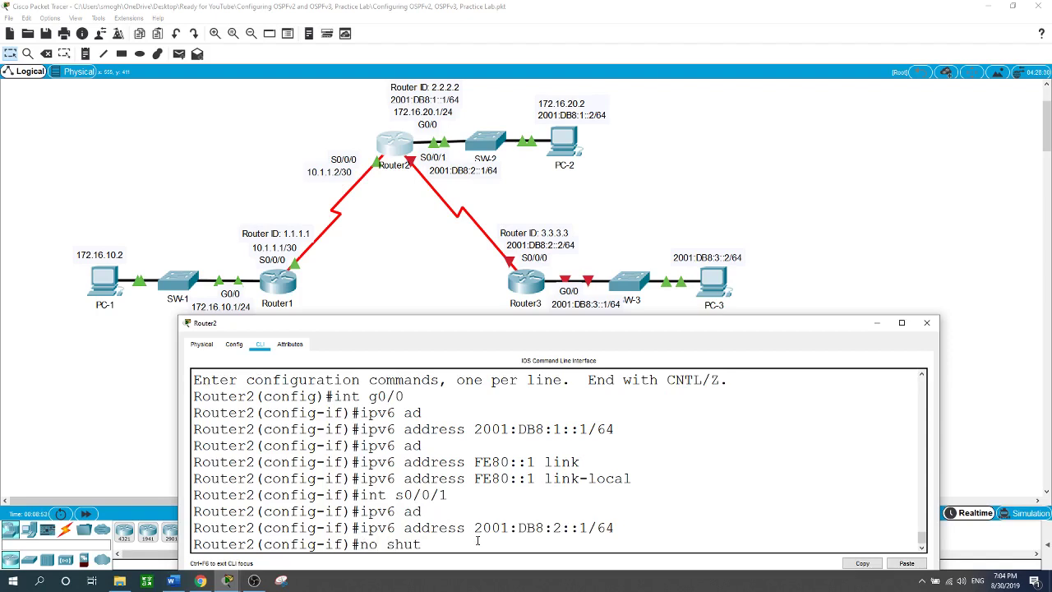
key("Return")
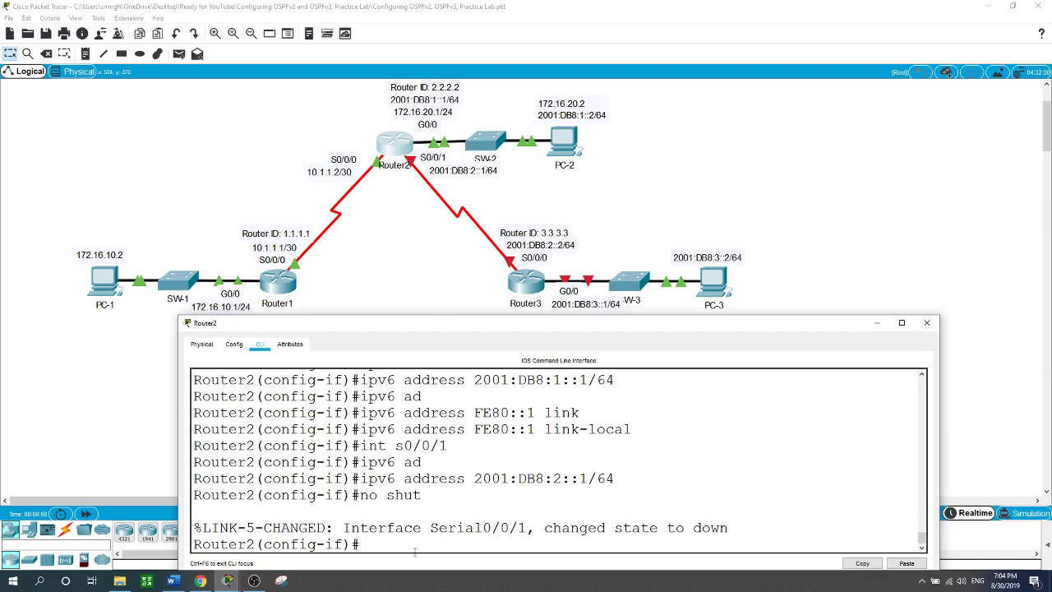
Return to Router2's g0/0 interface configuration and issue the command that enables the interface.
type("int g0/0")
key("Return")
type("no shut")
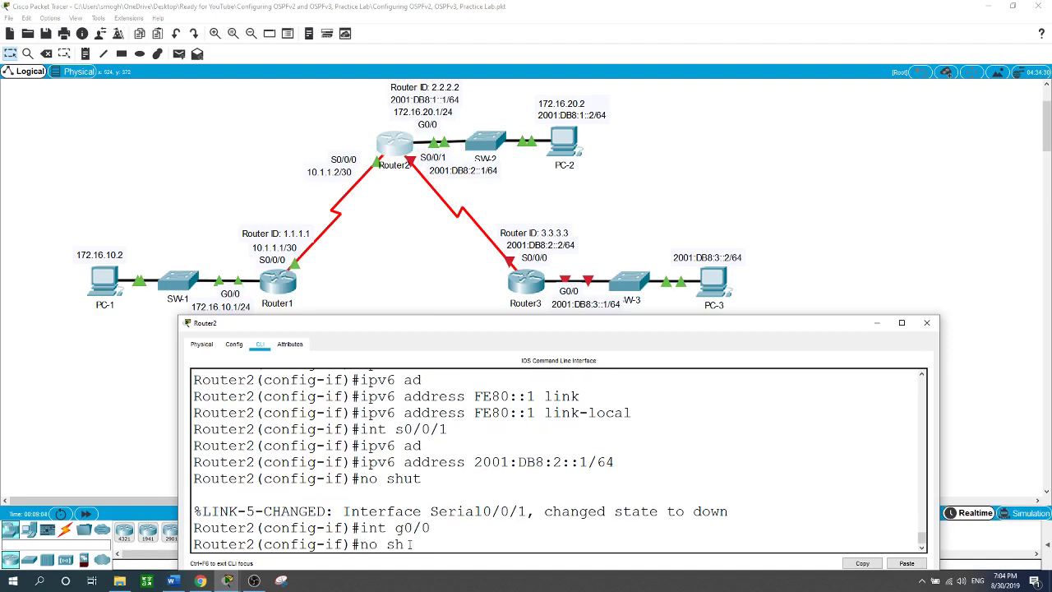
key("Return")
key("Return")
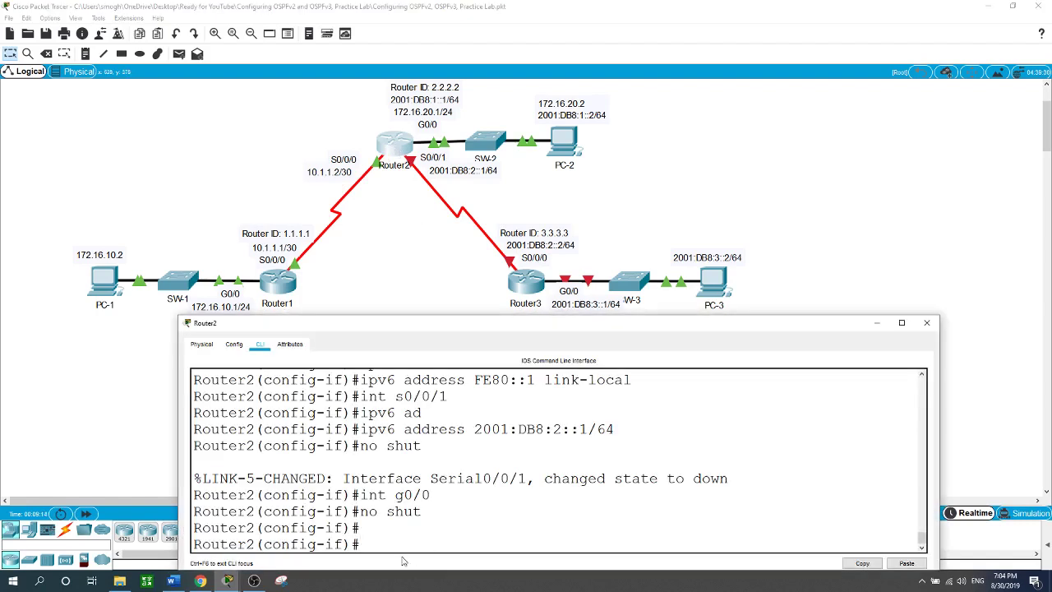
Leave interface configuration on Router2 and enable IPv6 unicast routing globally.
type("exit")
key("Return")
type("ip")
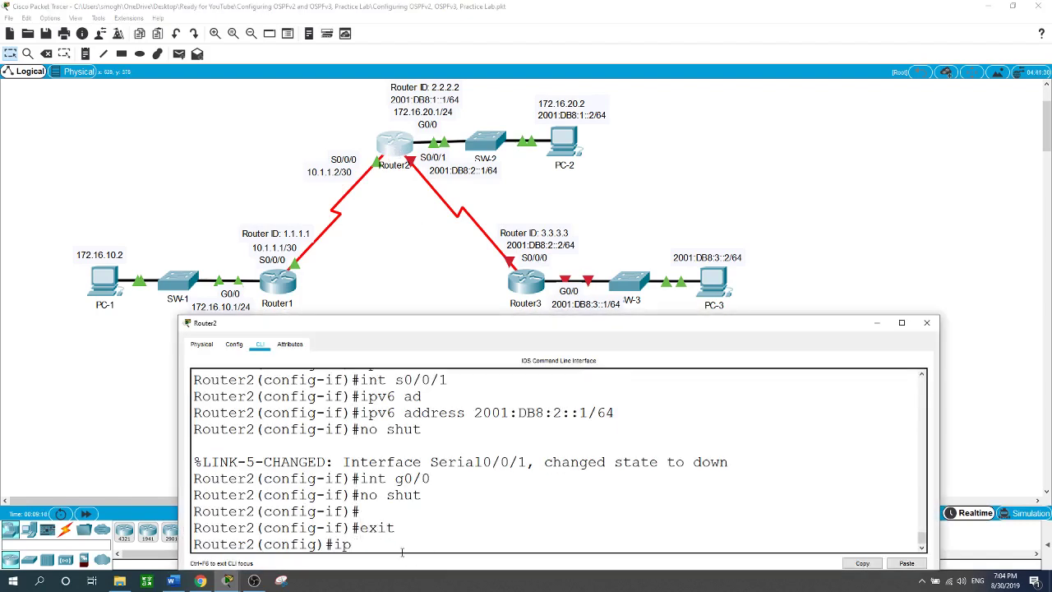
type("v6 uni")
key("Tab")
key("Return")
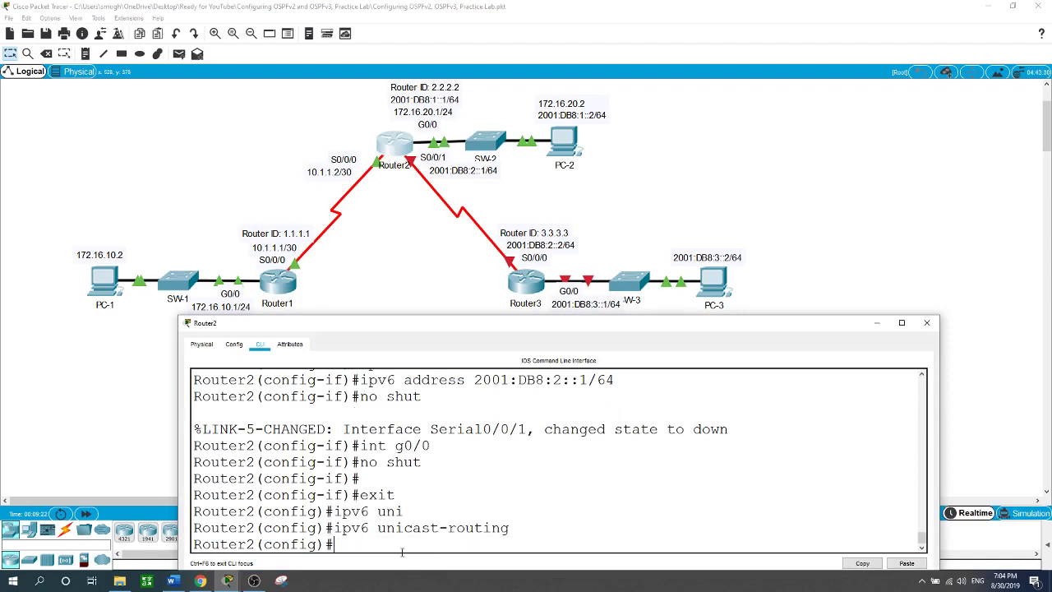
Create IPv6 OSPF process 1 on Router2 with router ID 2.2.2.2.
type("ipv6 router ospf 1")
key("Return")
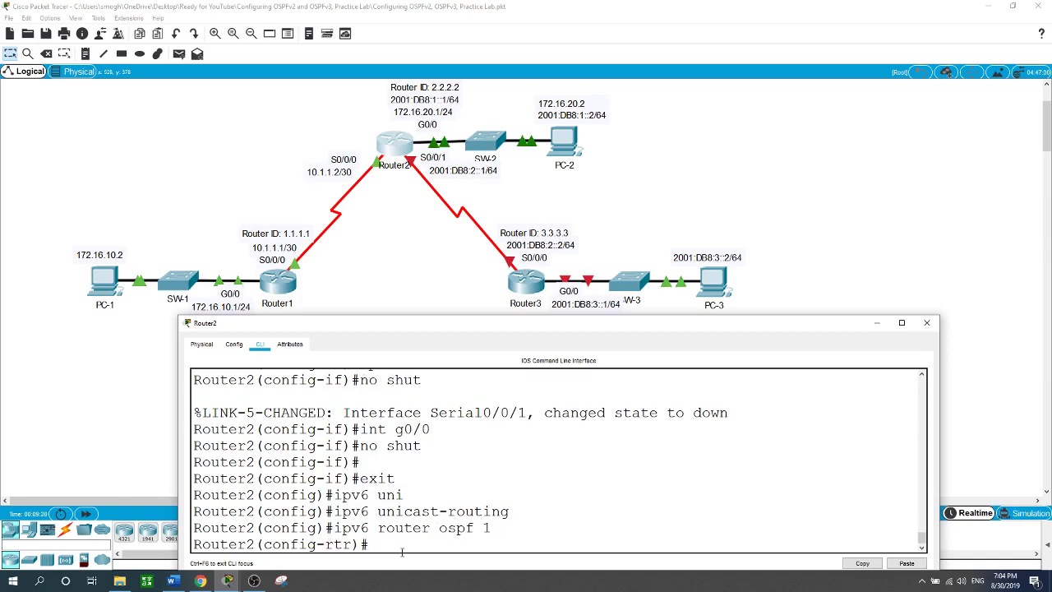
type("ro")
key("Tab")
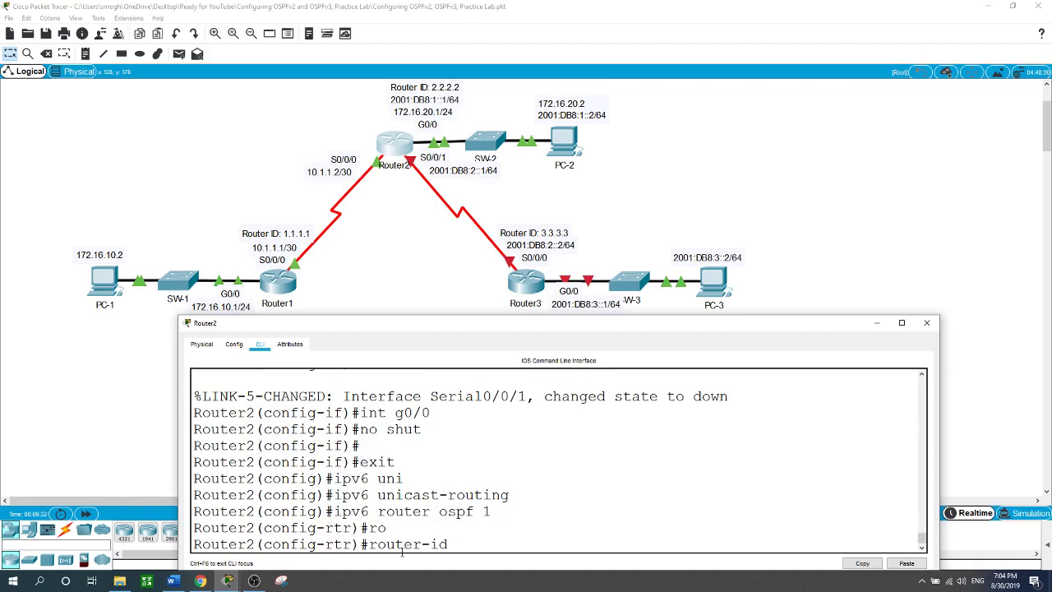
type("2.2.2.2")
key("Return")
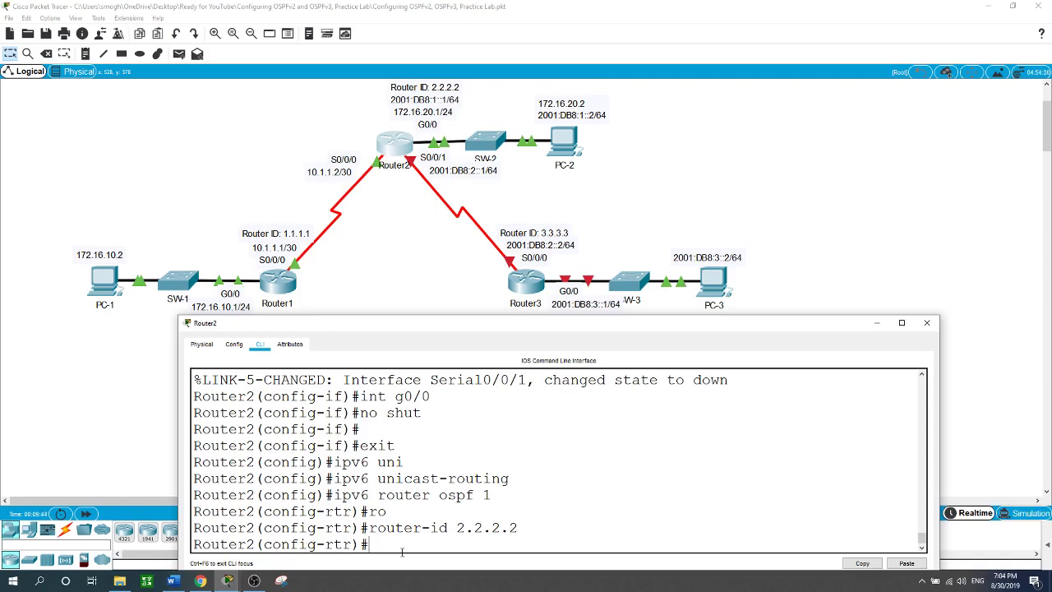
Enable IPv6 OSPF process 1 in area 0 on Router2's g0/0 interface.
type("int g9")
key("BackSpace")
type("0/0")
key("Return")
type("ipv6 o")
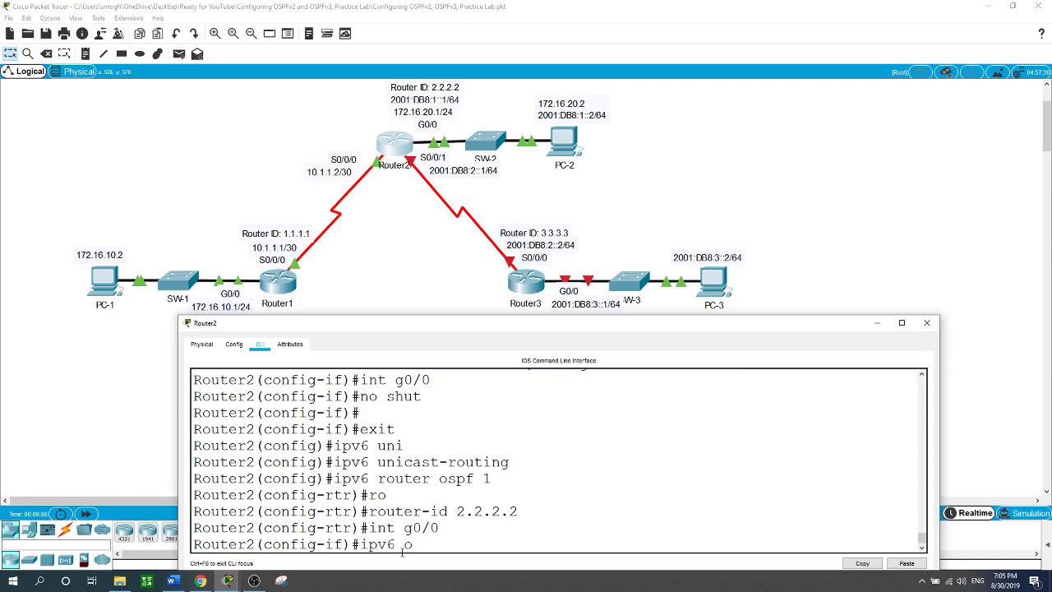
type("spf 1 area 0")
key("Return")
Enable IPv6 OSPF process 1 in area 0 on Router2's s0/0/1 interface.
type("int s")
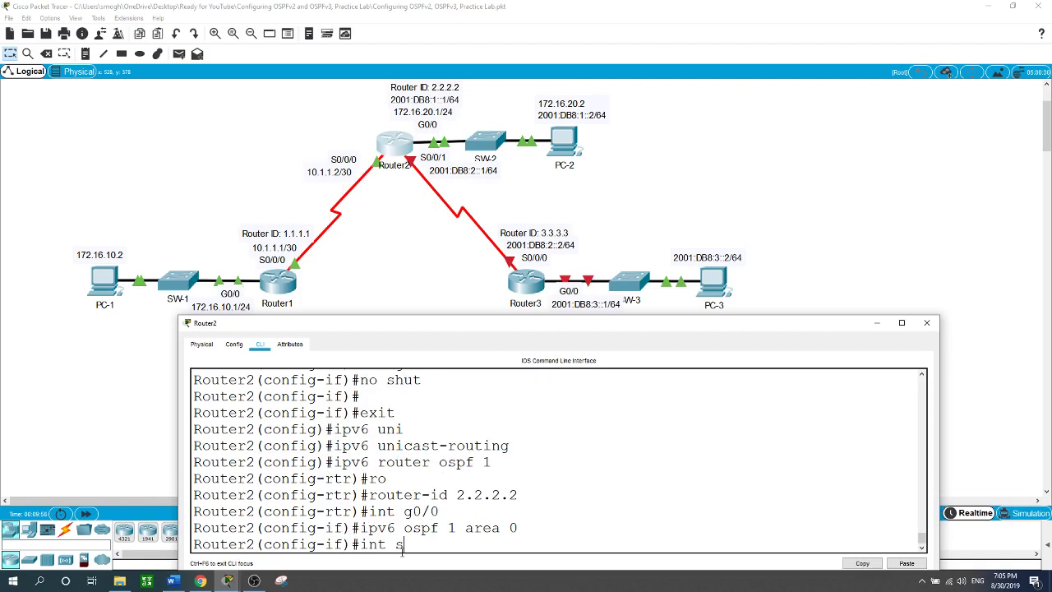
type("0/0/1")
key("Return")
type("ipv6 o")
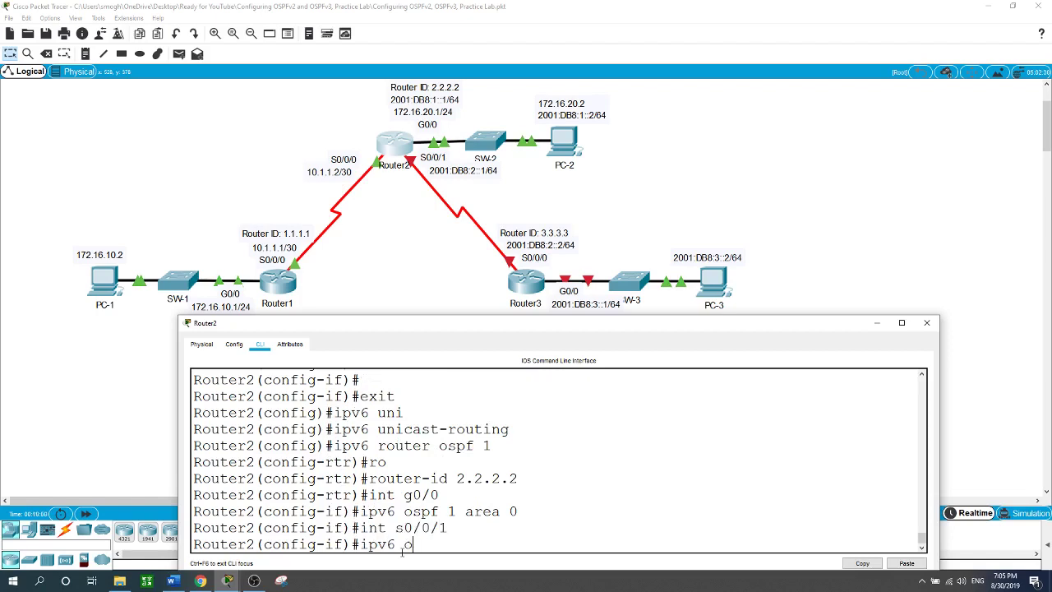
type("spf1 area 0")
key("Return")
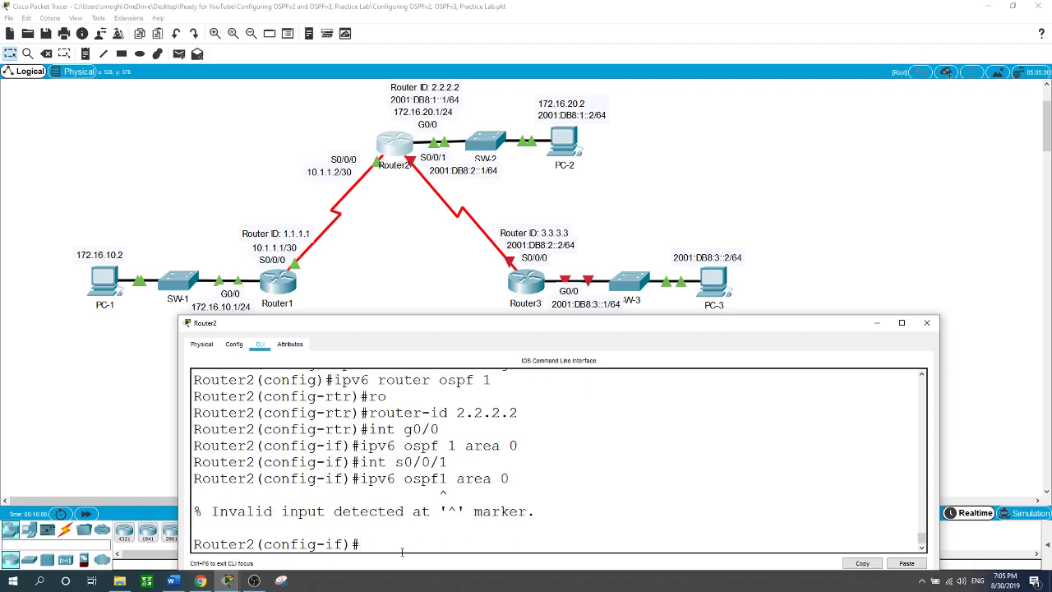
key("Up")
key("BackSpace")
type("1 area 0")
key("Return")
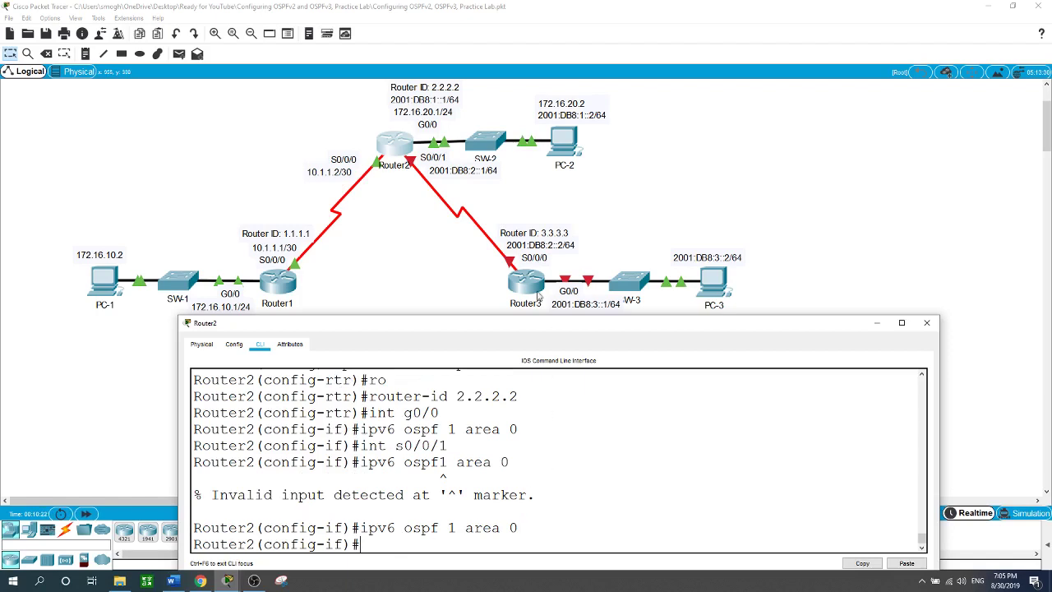
Open Router3's command line, enter global configuration mode and set the hostname to Router3.
left_click(530, 287)
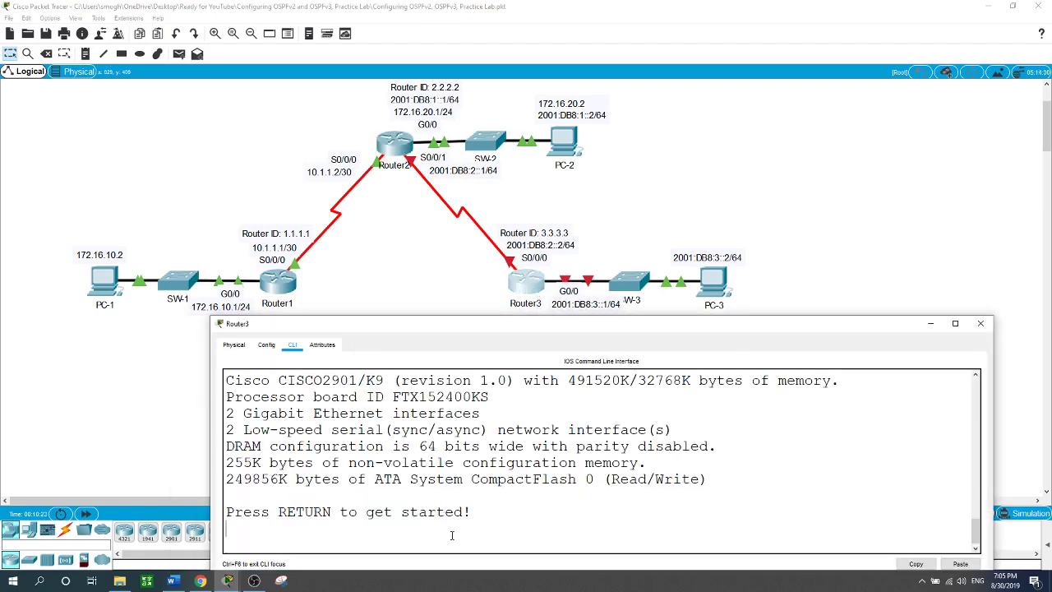
key("Return")
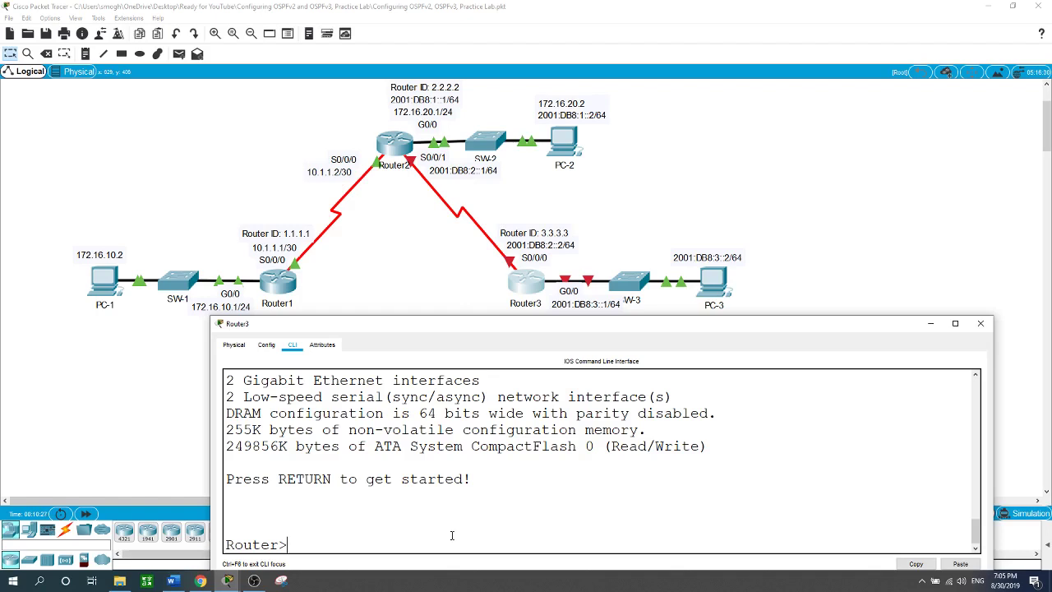
type("en")
key("Return")
type("conf t")
key("Return")
type("hos")
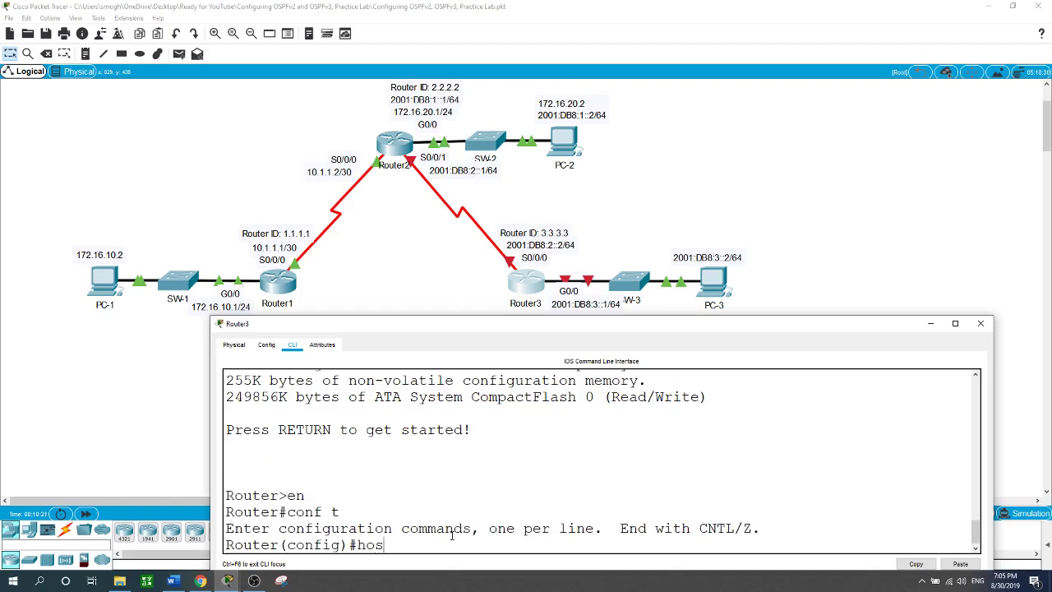
type("tname Router3")
key("Return")
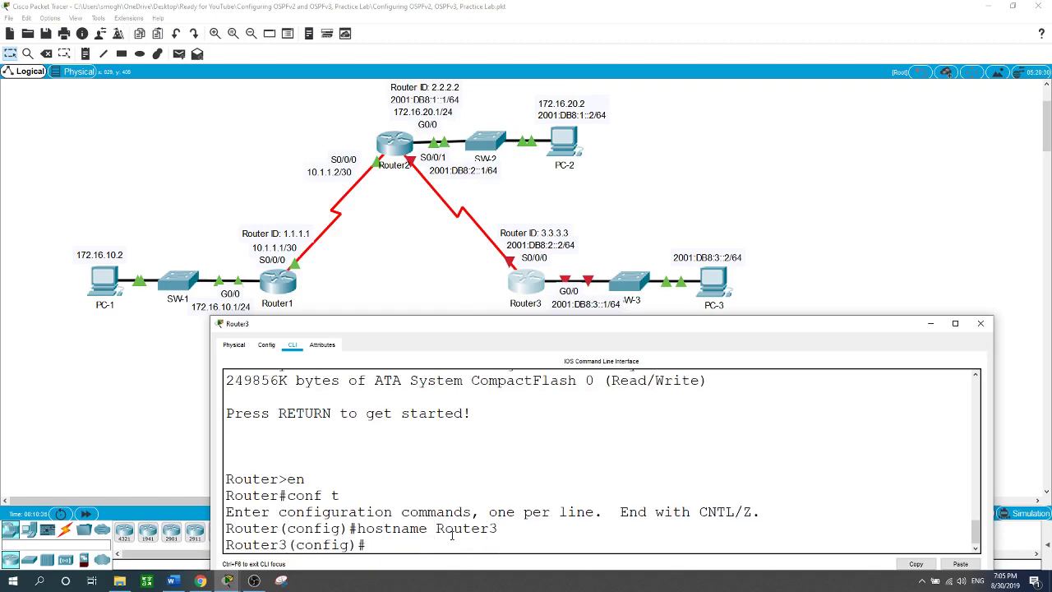
Assign IPv6 address 2001:DB8:3::1/64 to Router3's g0/0 interface.
type("int g0/0")
key("Return")
type("ipv")
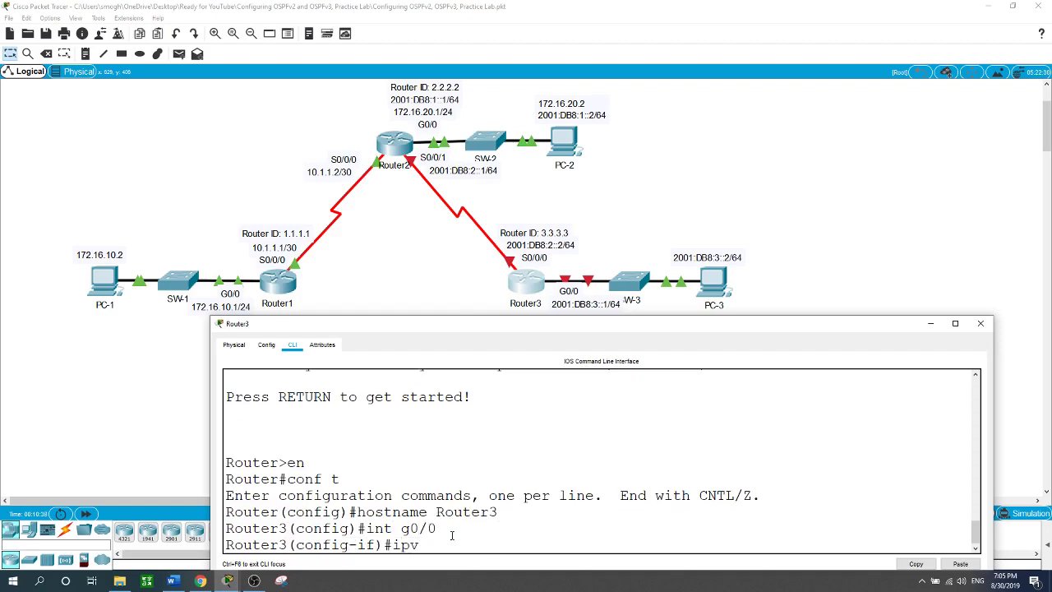
type("6 ad")
key("Tab")
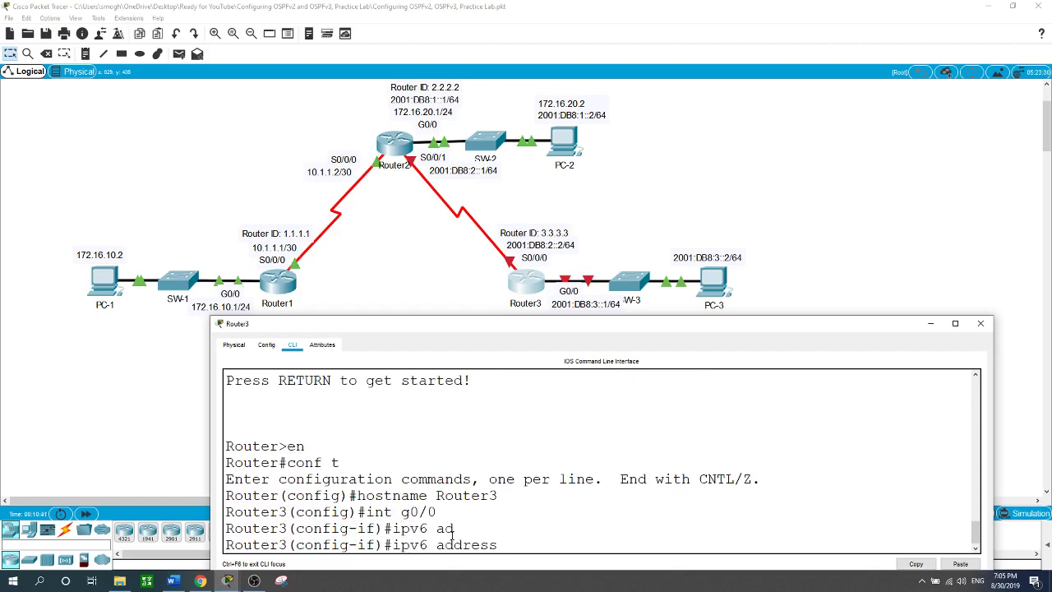
type("2001:DB8:3::1/64")
key("Return")
Set FE80::3 as the link-local IPv6 address of Router3's g0/0 interface and enable the interface.
type("ipv6 add")
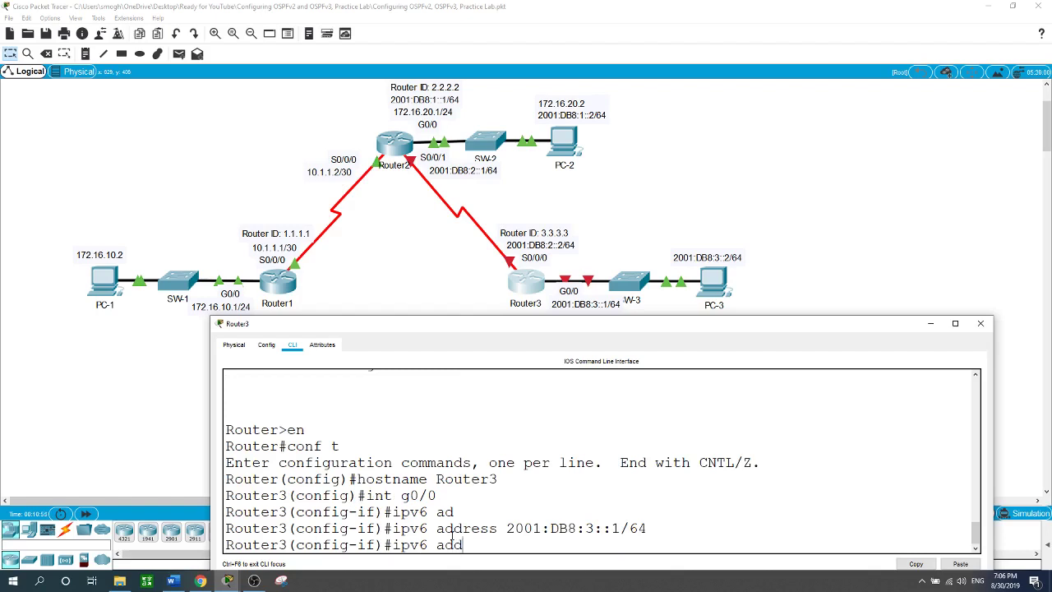
key("Tab")
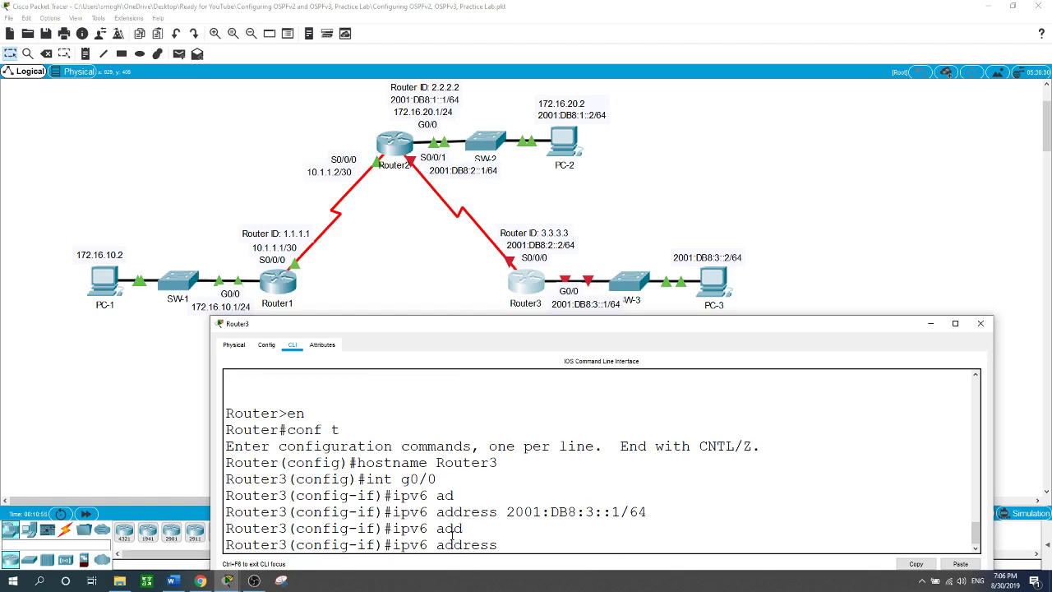
type("FE80::3 link")
key("Tab")
key("Return")
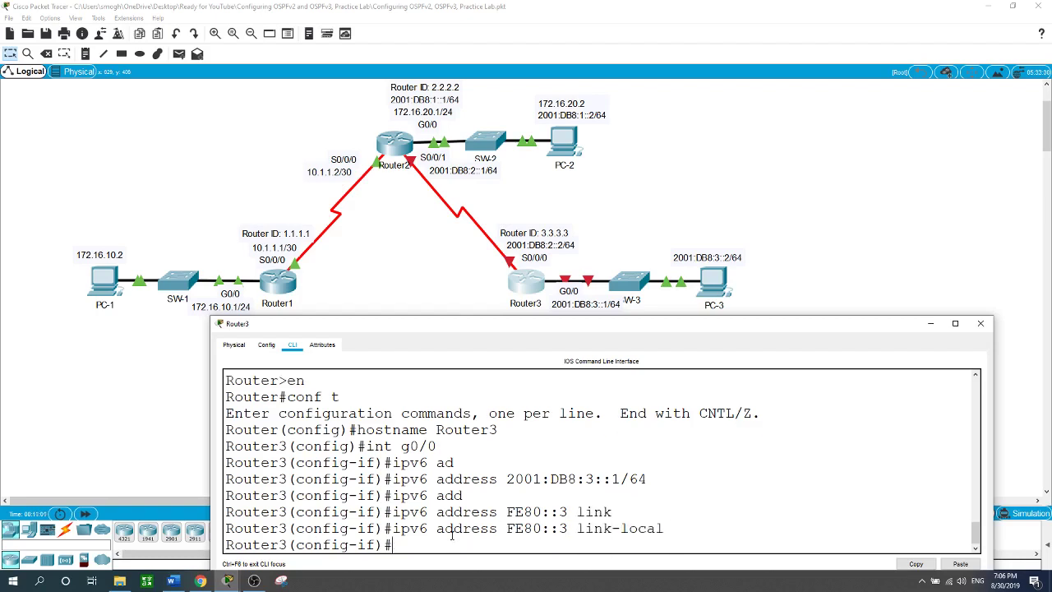
type("no shut")
key("Return")
key("Return")
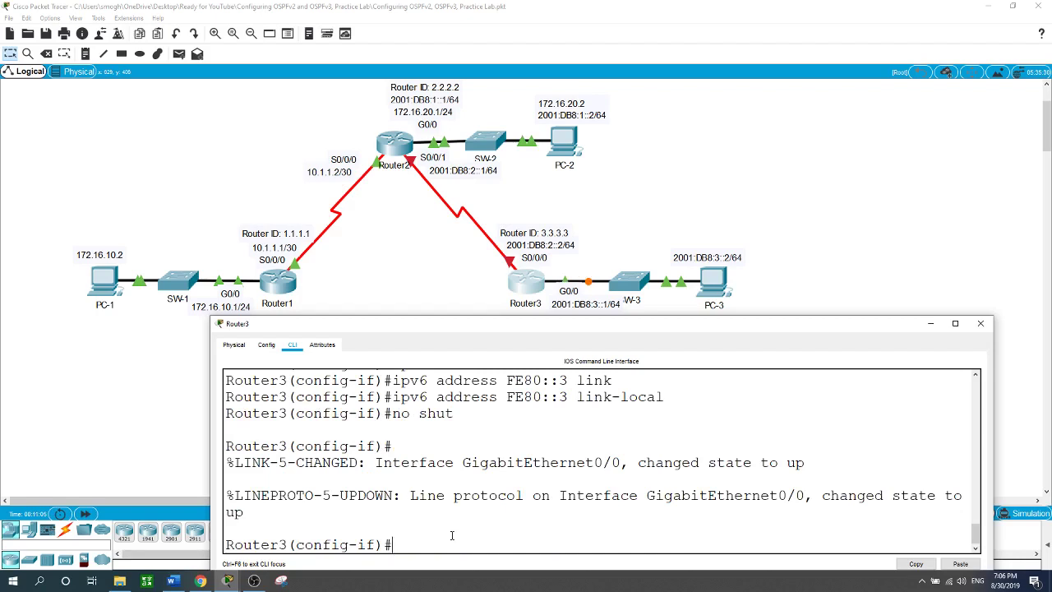
Assign IPv6 address 2001:DB8:2::2/64 to Router3's s0/0/0 interface and enable the interface.
type("int s0/0")
type("/0/0")
key("Return")
type("ipv6 ad")
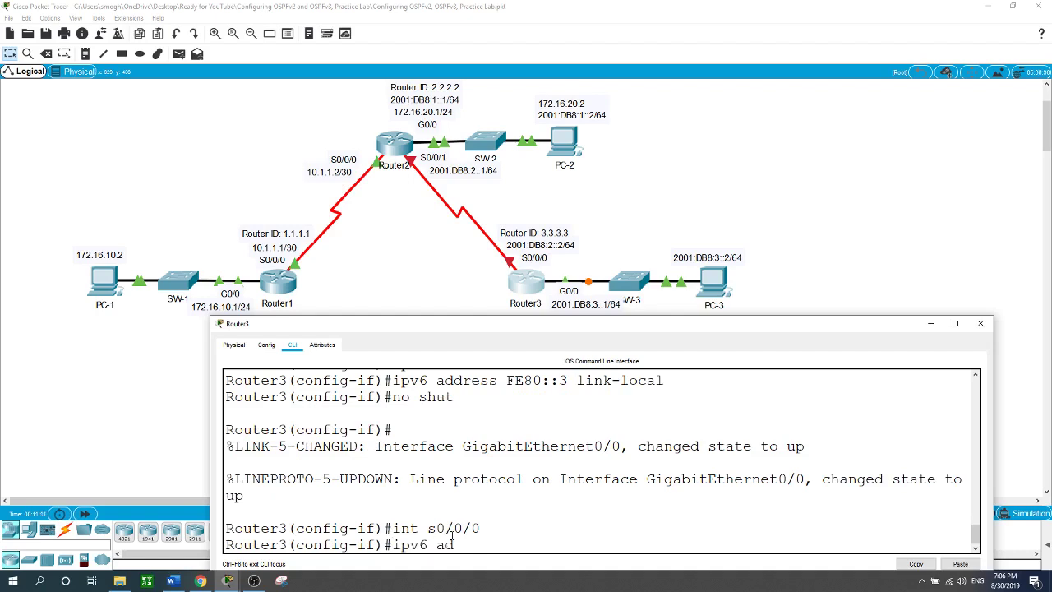
key("Tab")
type("2001")
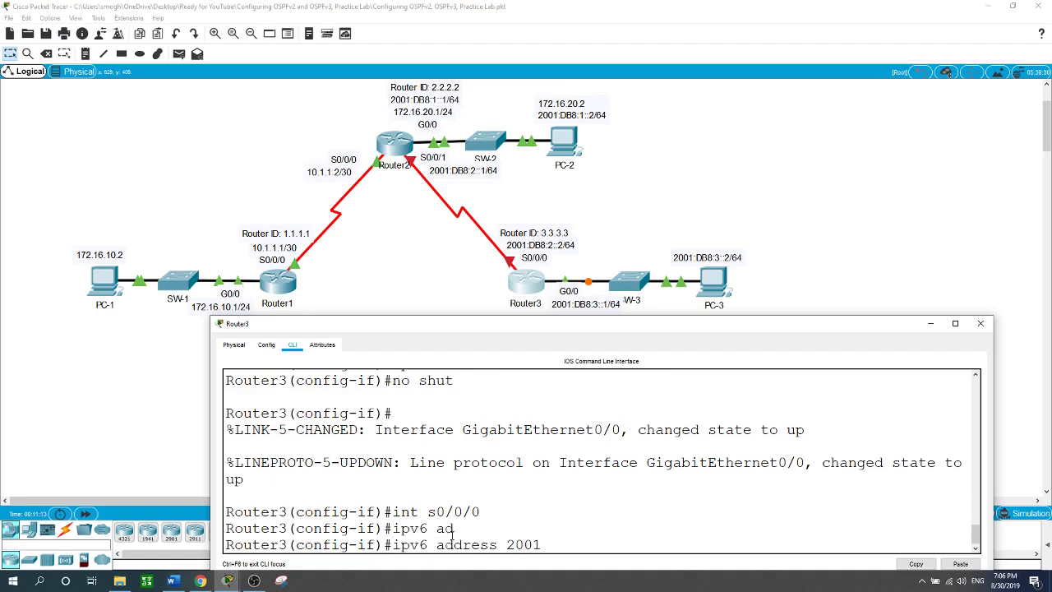
type(":DB8:2::2/64")
key("Return")
type("nfig-if)#n")
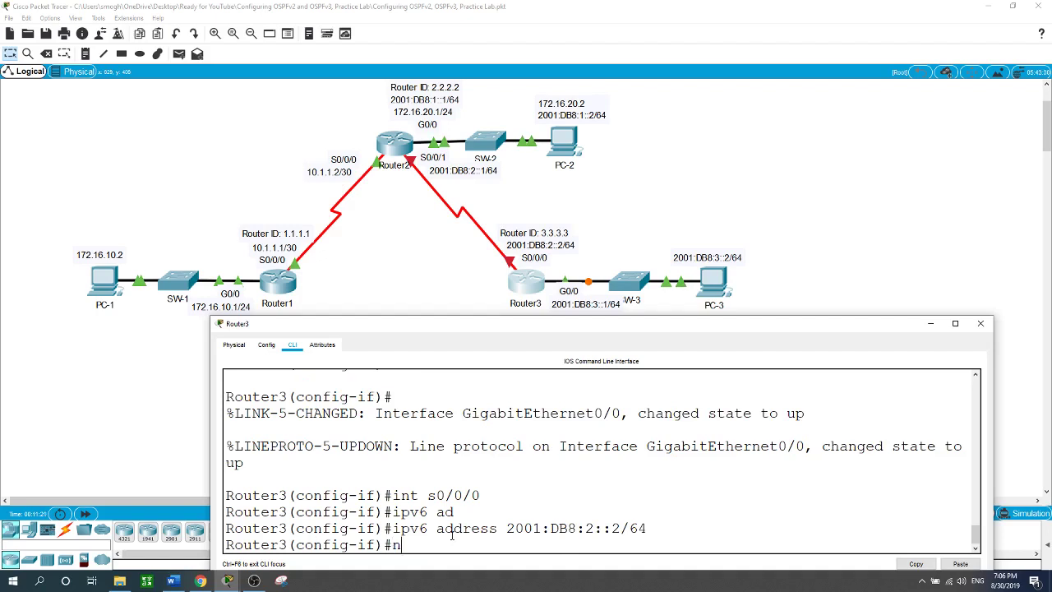
type("o shut")
key("Return")
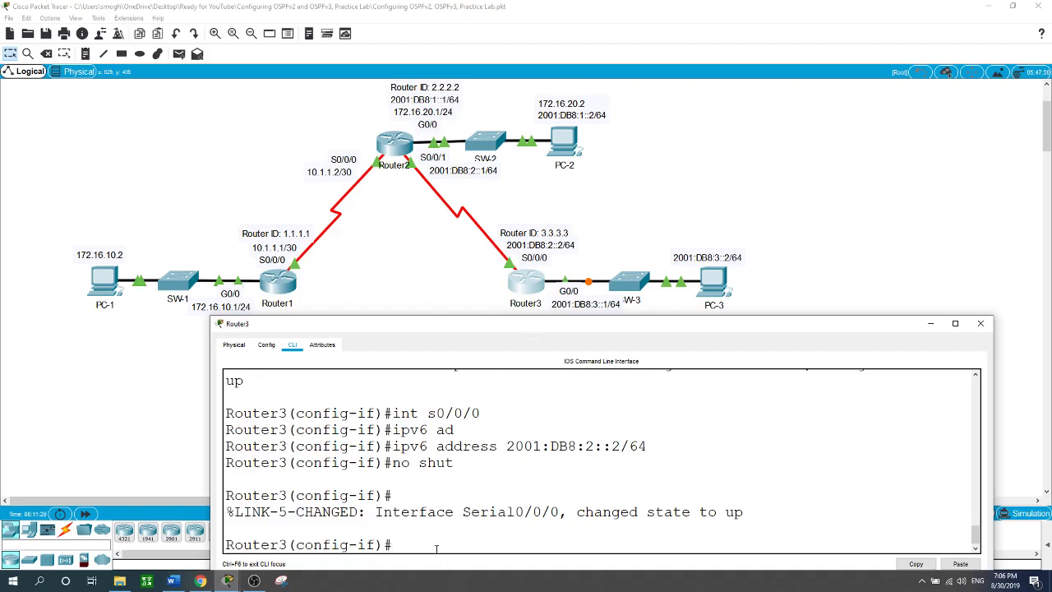
Leave interface configuration on Router3 and enable IPv6 unicast routing globally.
type("exit")
key("Return")
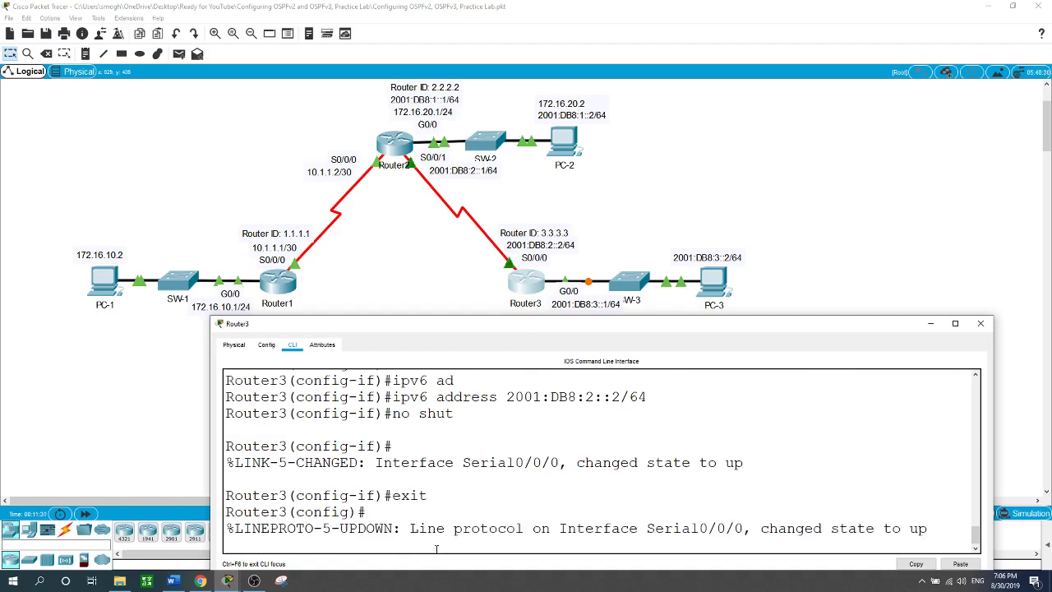
type("i")
key("BackSpace")
key("BackSpace")
key("Return")
type("ipv")
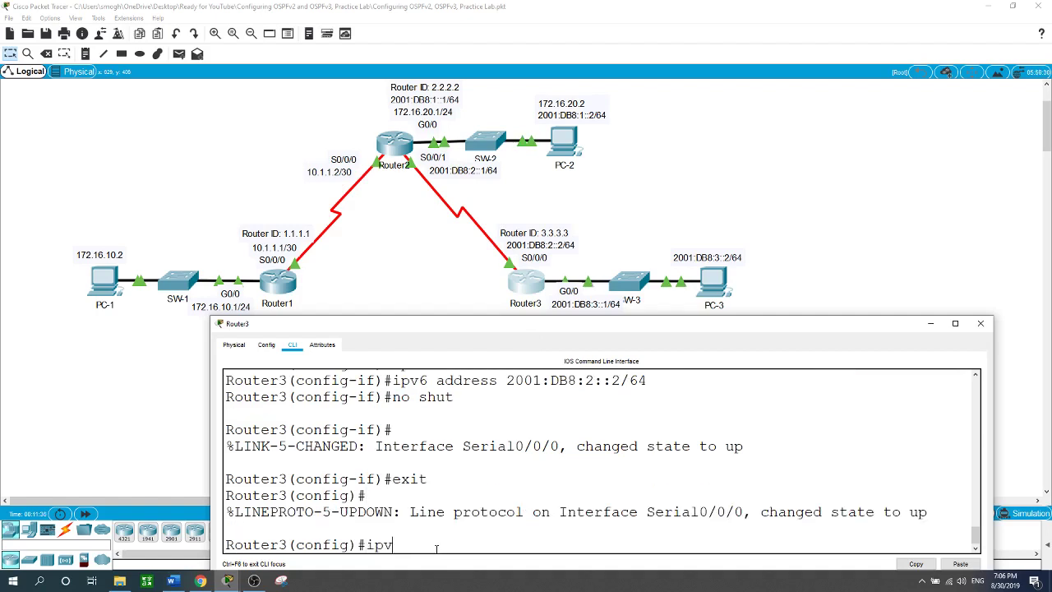
type("6 uni")
key("Tab")
key("Return")
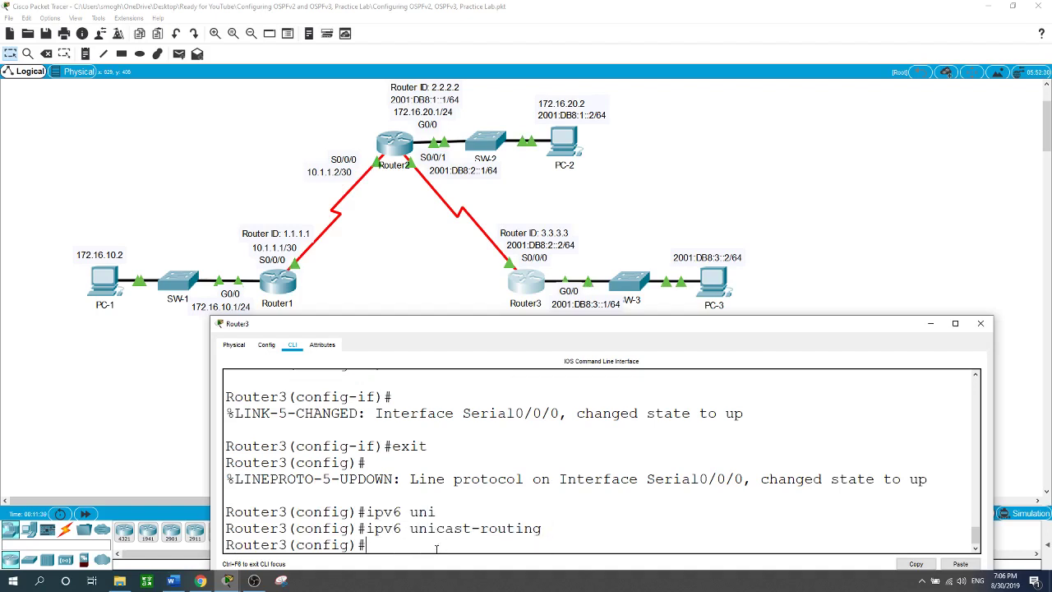
Create IPv6 OSPF process 1 on Router3 with router ID 3.3.3.3.
type("ipv6 router ospf 1")
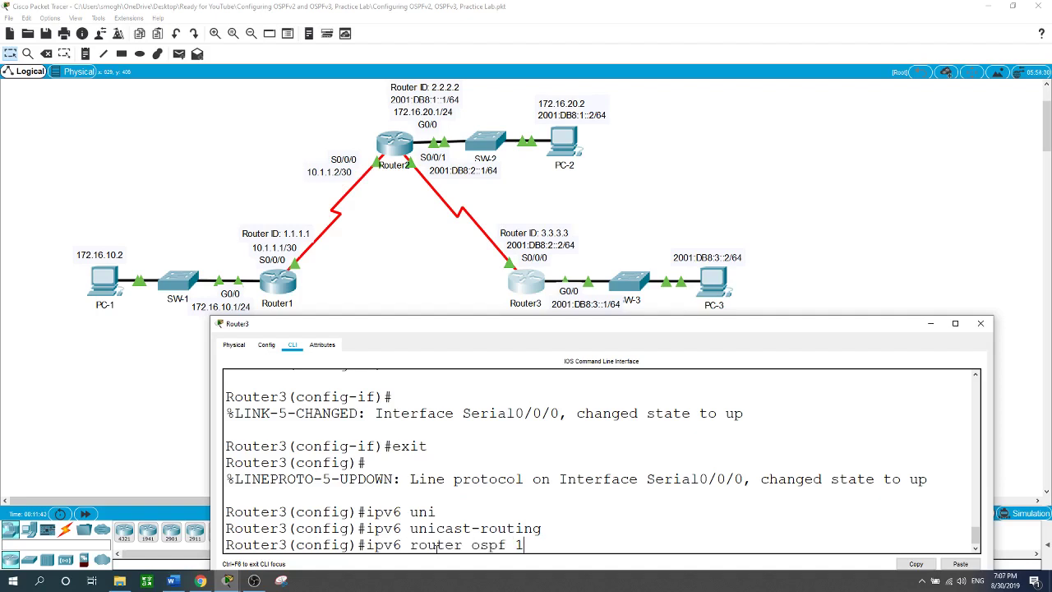
key("Return")
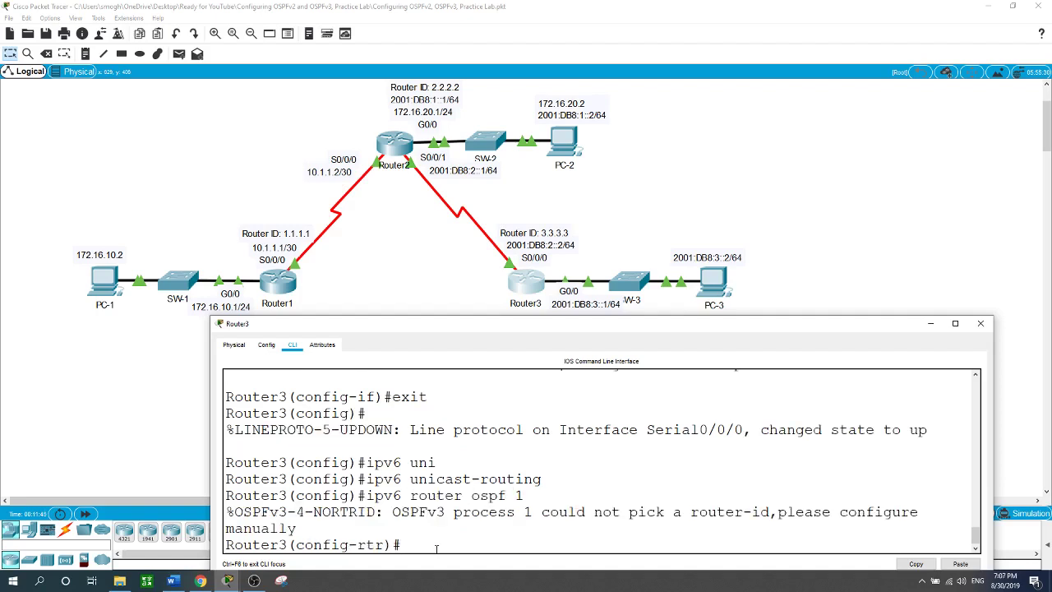
type("rout")
key("Tab")
type("3.3")
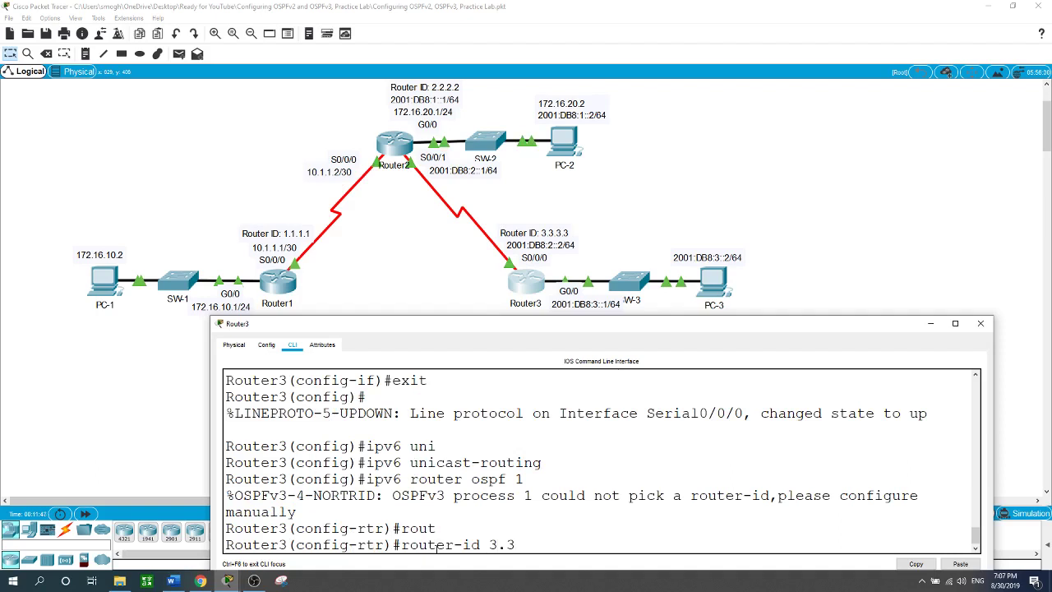
type(".3.3")
key("Return")
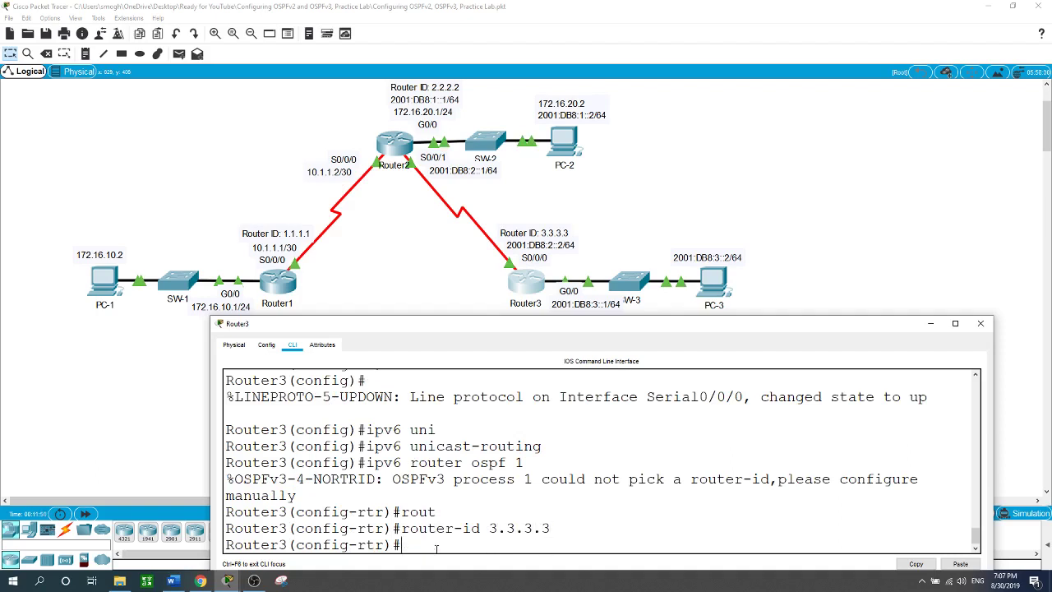
Re-enter OSPF process 1 on Router3 and enable IPv6 OSPF 1 in area 0 on the g0/0 interface.
type("ipv6 router ospf")
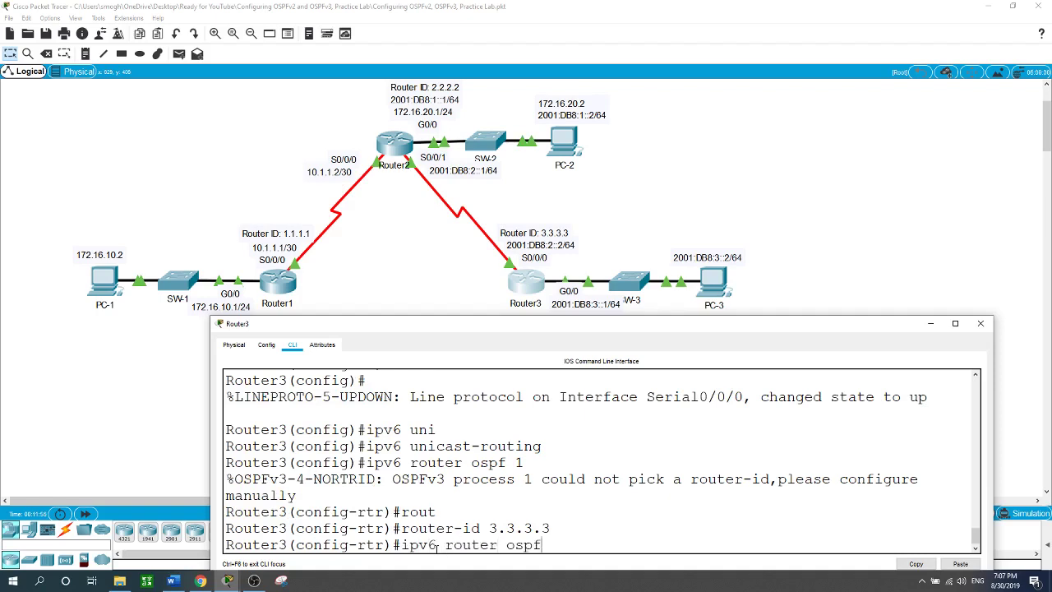
type(" 1")
key("Return")
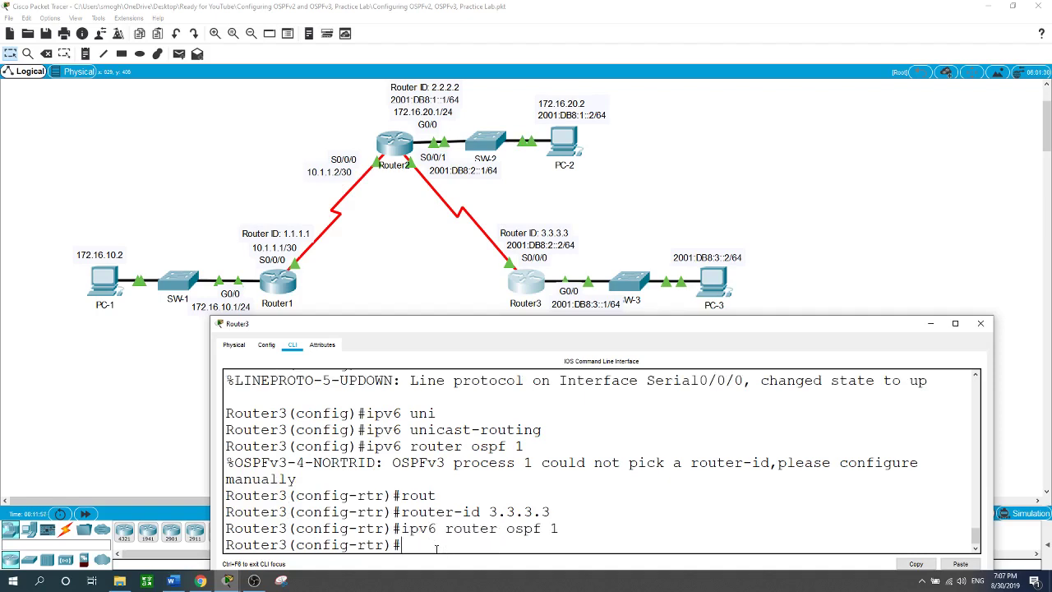
type("int g0/0")
key("Return")
type("ipv")
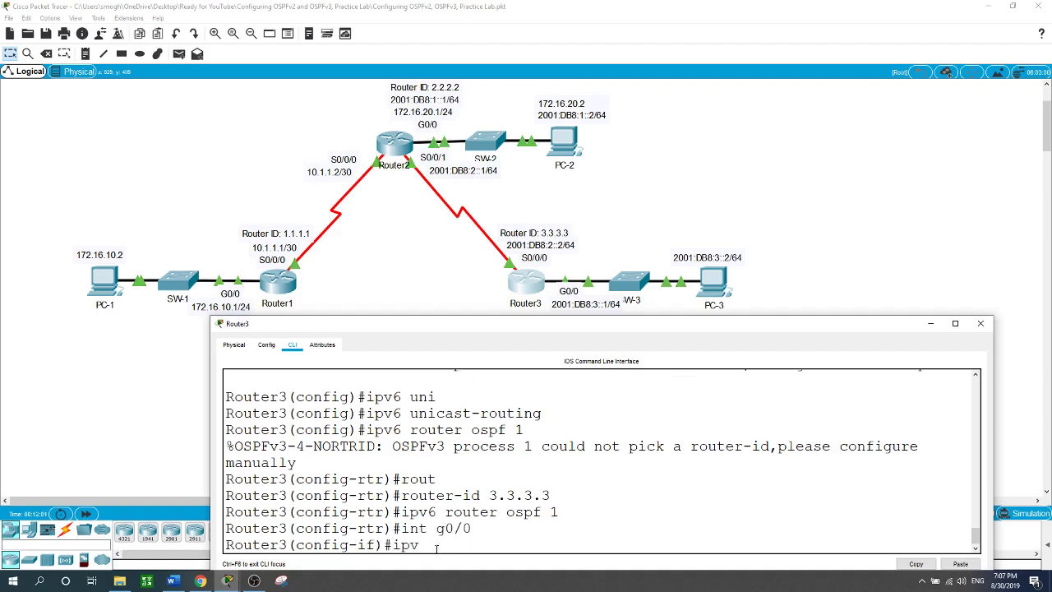
type("6 ospf 1 area 0")
key("Return")
Enable IPv6 OSPF process 1 in area 0 on Router3's s0/0/0 interface.
type("int")
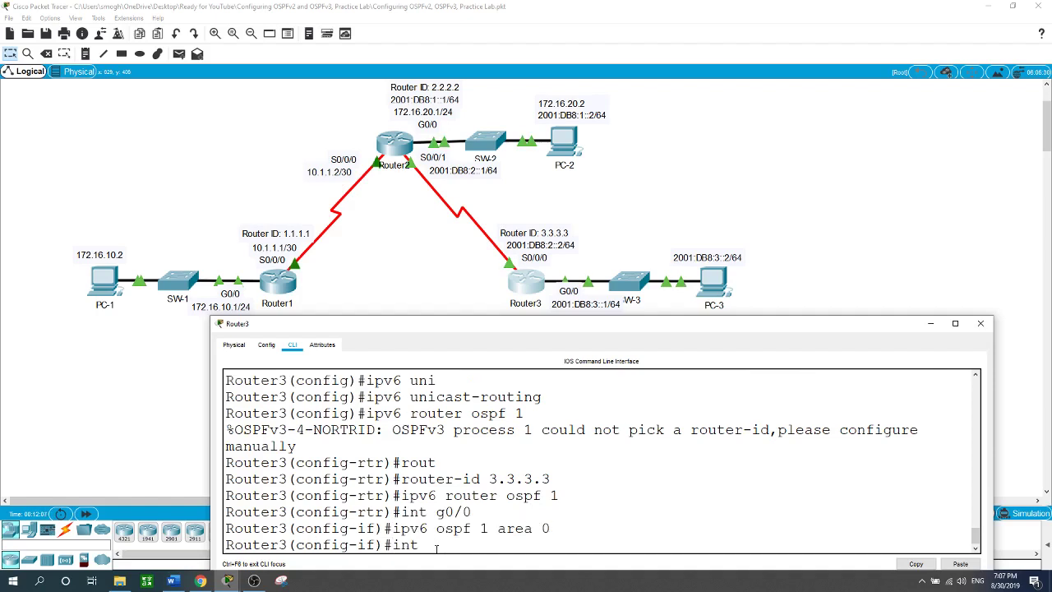
type(" s0/0/0")
key("Return")
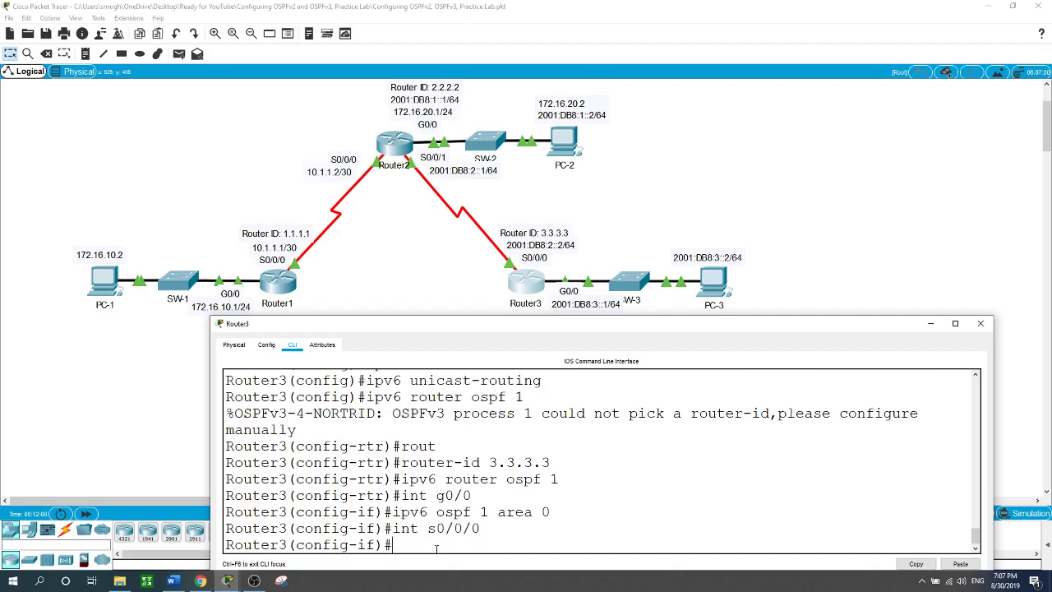
type("ipv6 ospf 1 area 0")
key("Return")
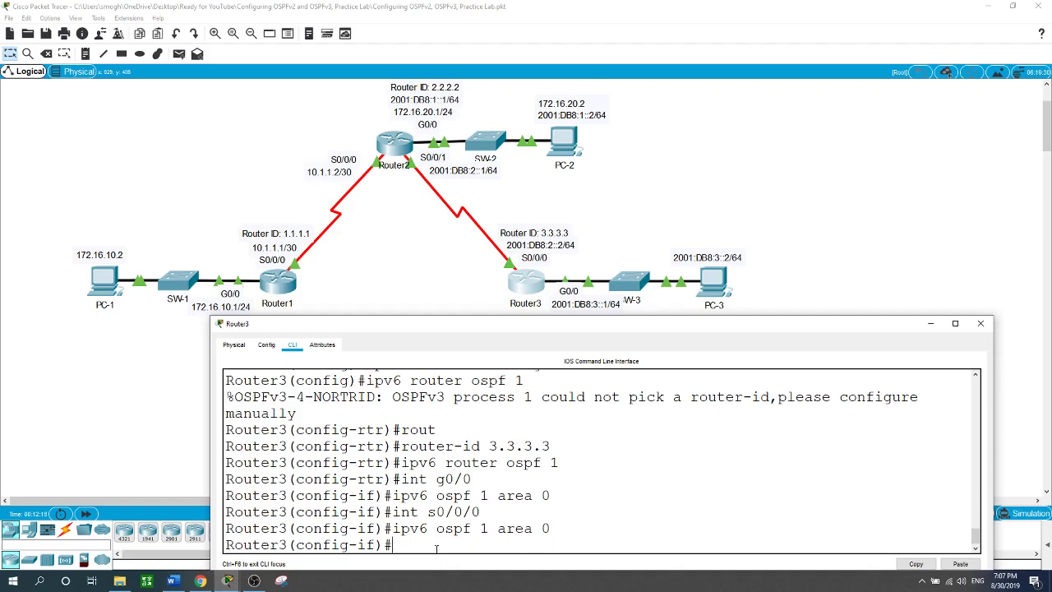
Leave interface and global configuration on Router3 to return to privileged EXEC mode.
type("exit")
key("Return")
type("ex")
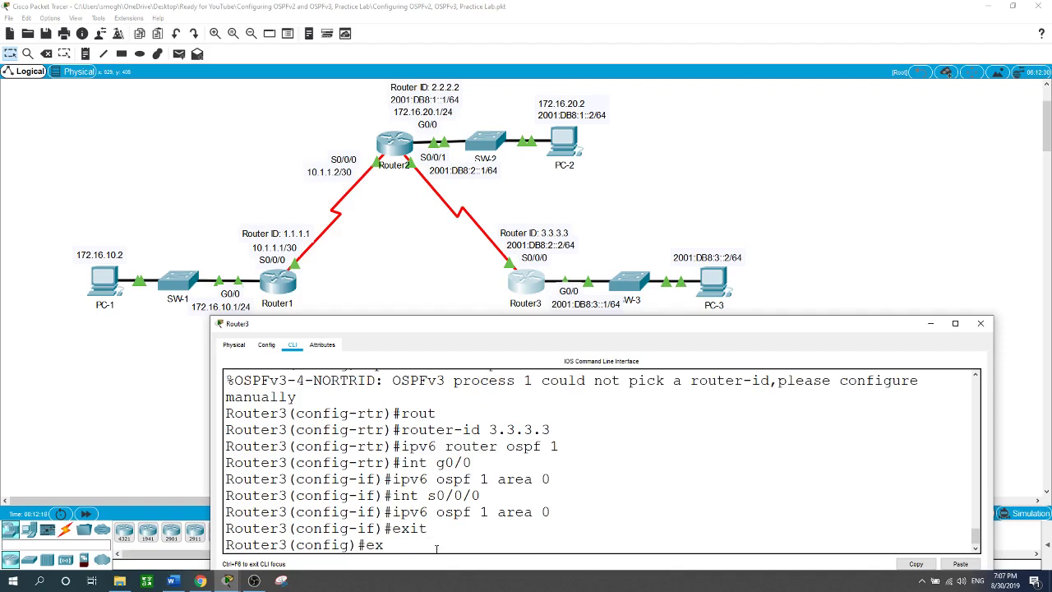
type("it")
key("Return")
Display Router3's IPv6 routing table and examine the OSPF-learned route against the topology.
type("show i")
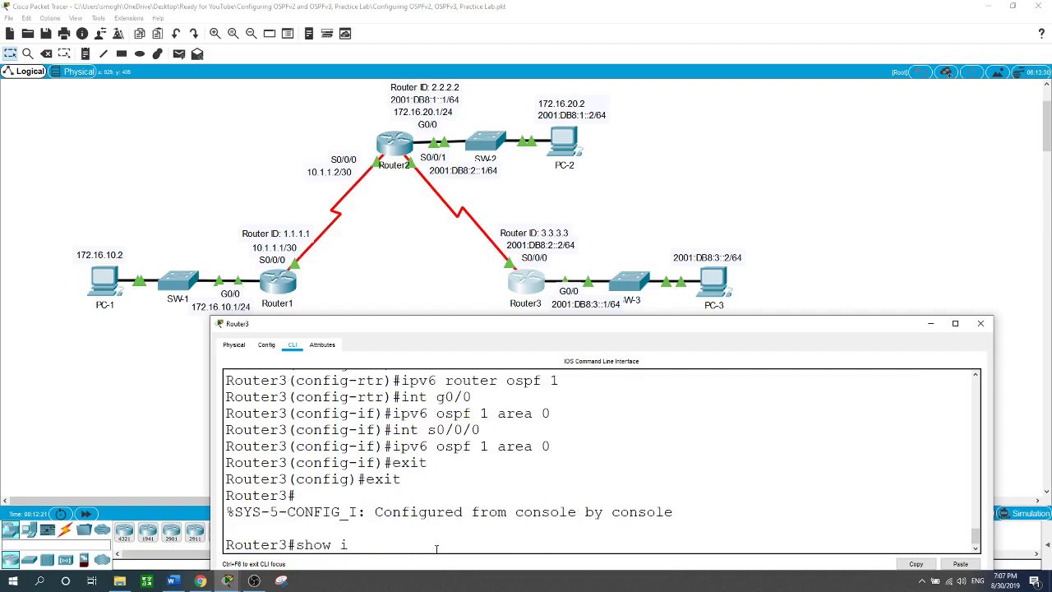
type("pv6")
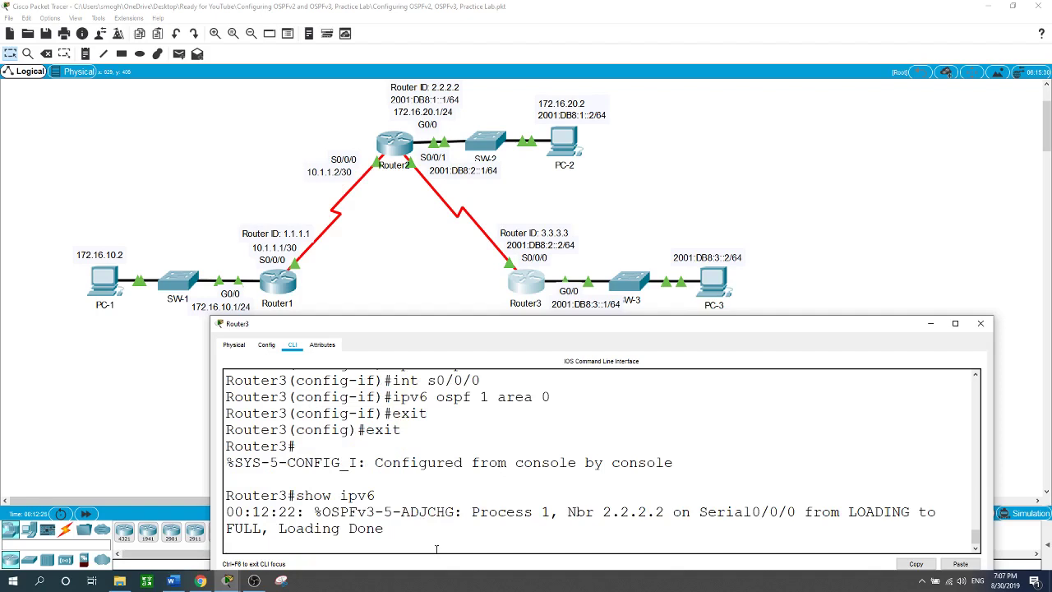
key("Return")
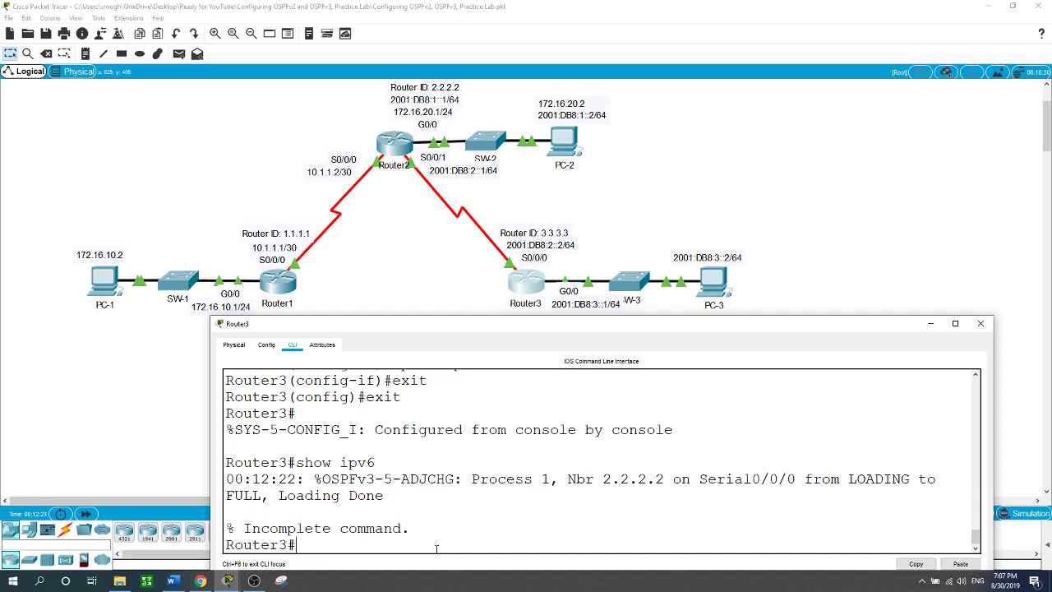
type("show ipv6 osp")
key("BackSpace")
key("BackSpace")
key("BackSpace")
type("route")
key("Return")
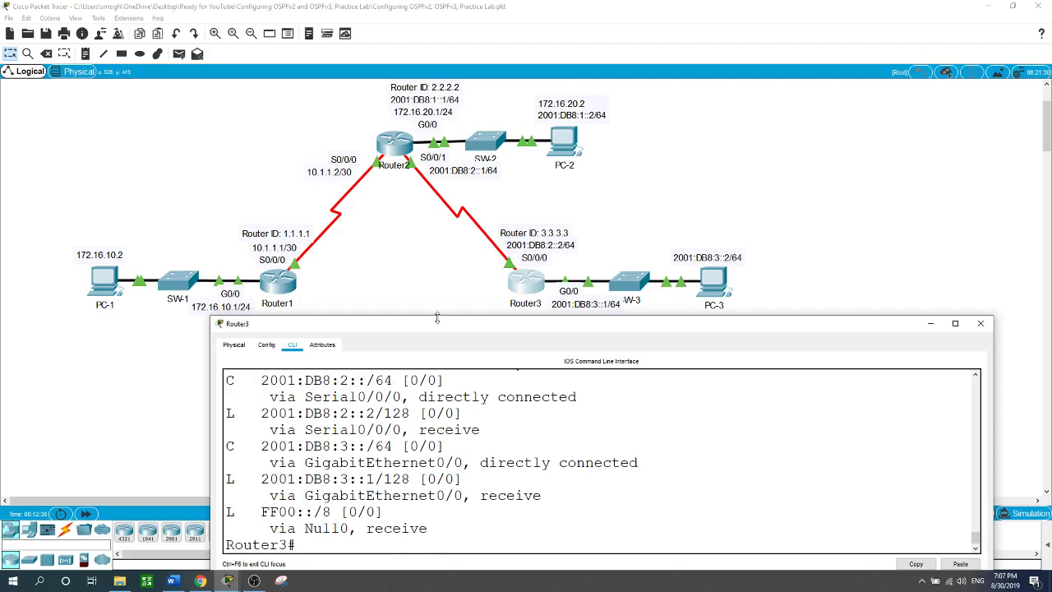
left_click_drag(438, 317, 443, 233)
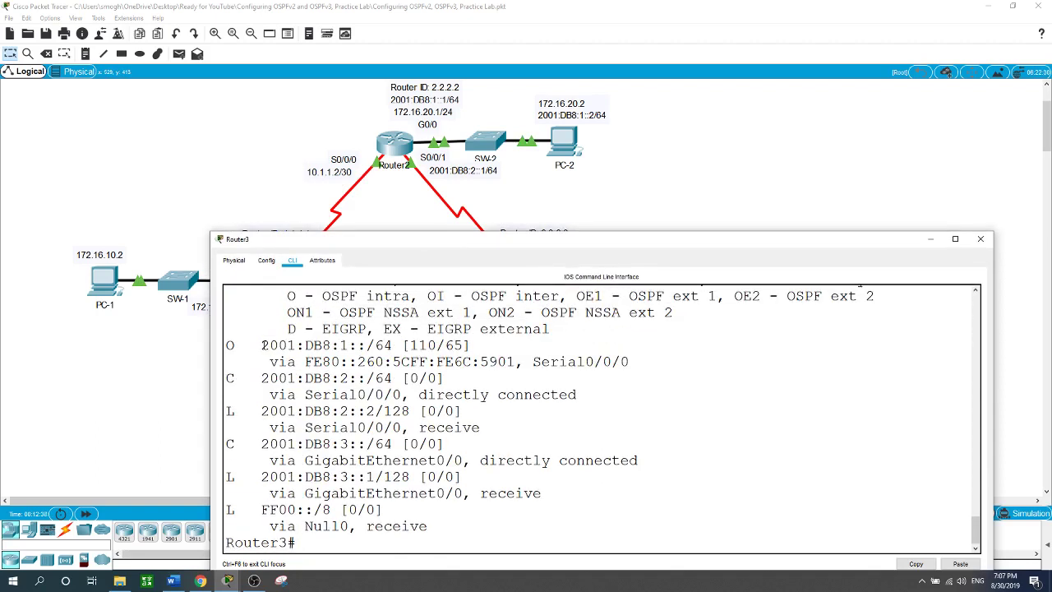
left_click_drag(262, 346, 410, 346)
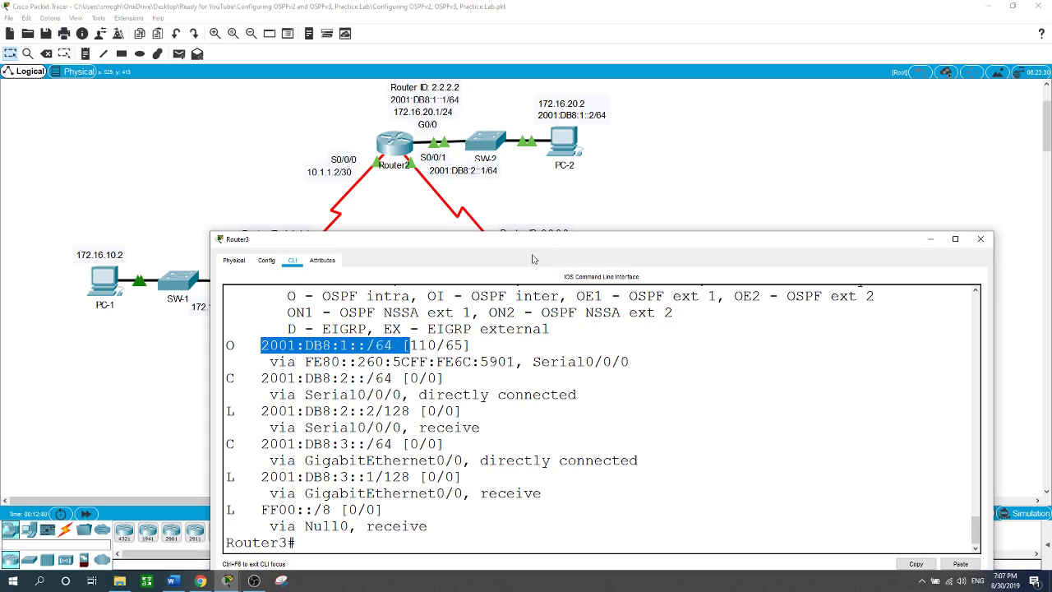
left_click_drag(458, 118, 631, 190)
left_click(452, 378)
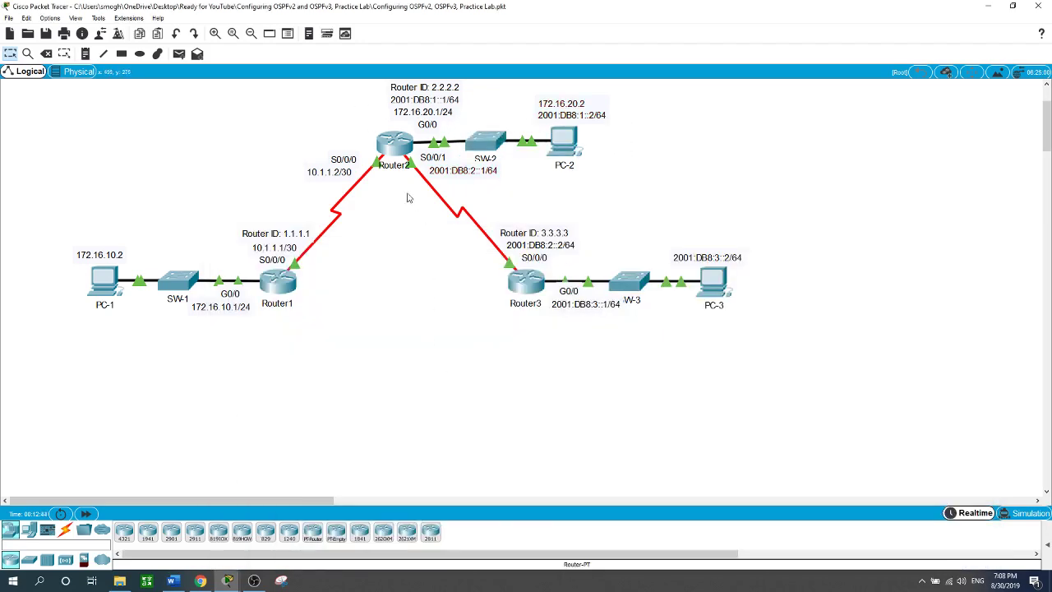
Open Router2's command line and leave configuration mode to reach privileged EXEC mode.
left_click(396, 146)
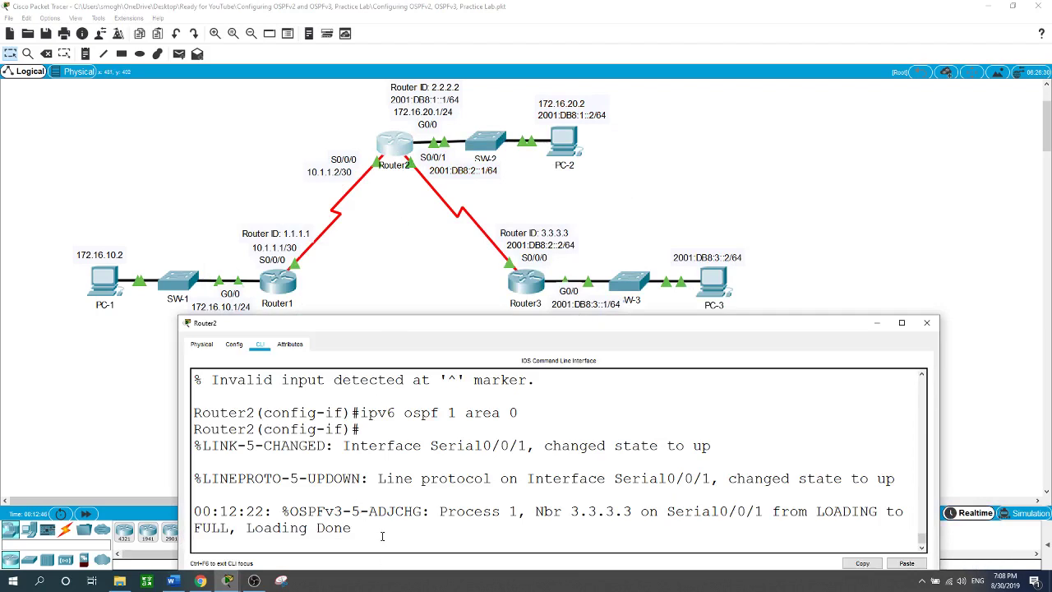
key("Return")
type("exit")
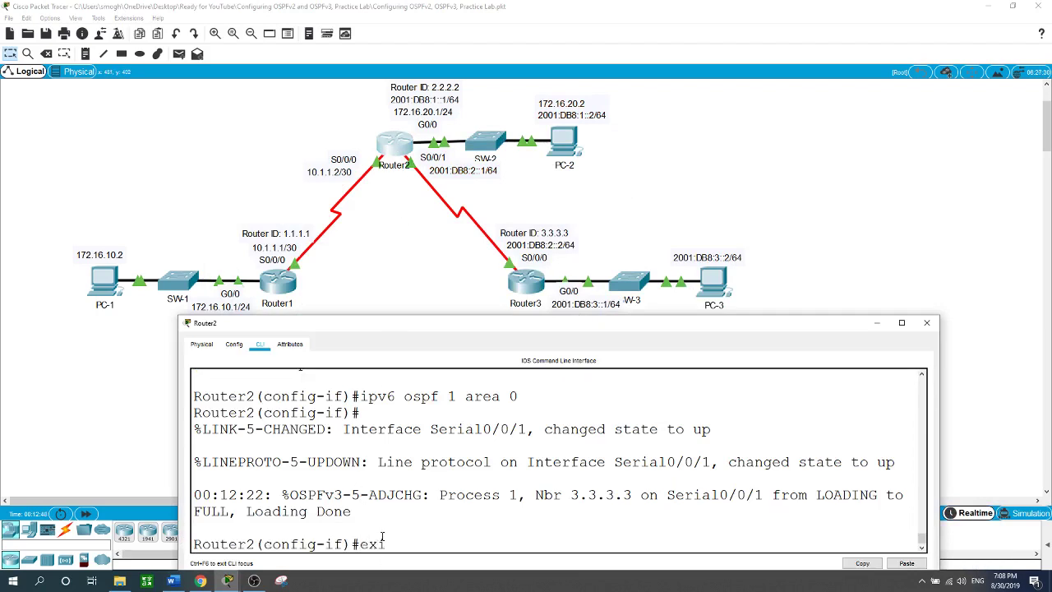
key("Return")
type("exit")
key("Return")
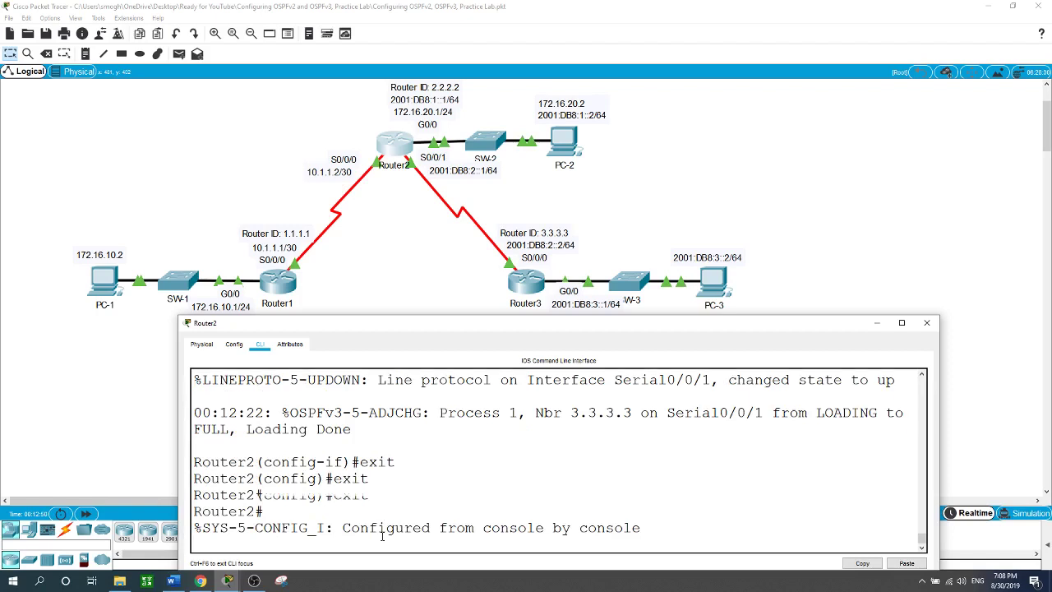
key("Return")
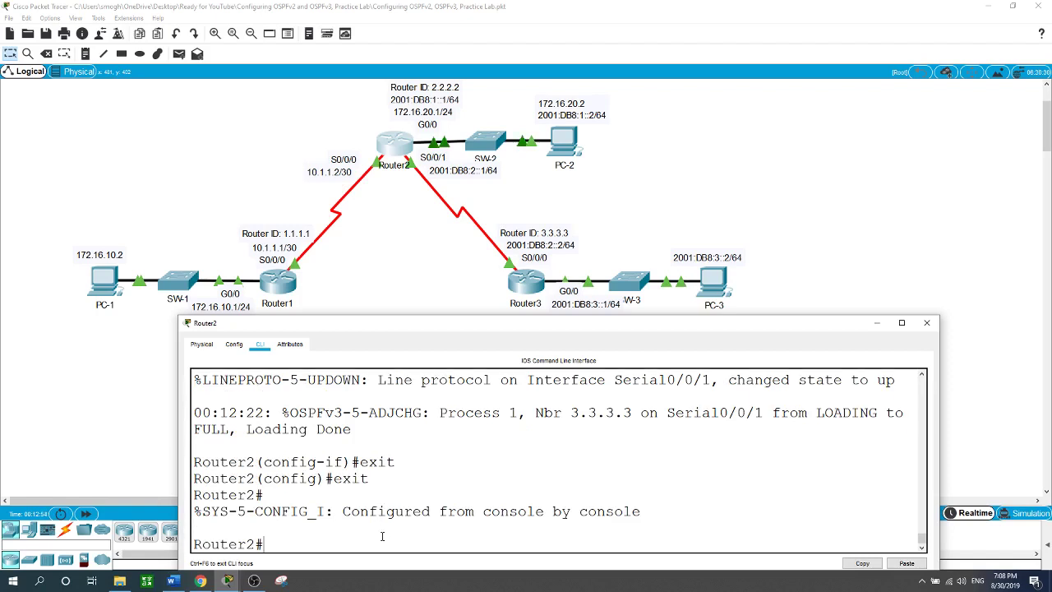
Display Router2's IPv6 routing table and examine the OSPF-learned route to Router3's LAN.
type("show ipv6 route")
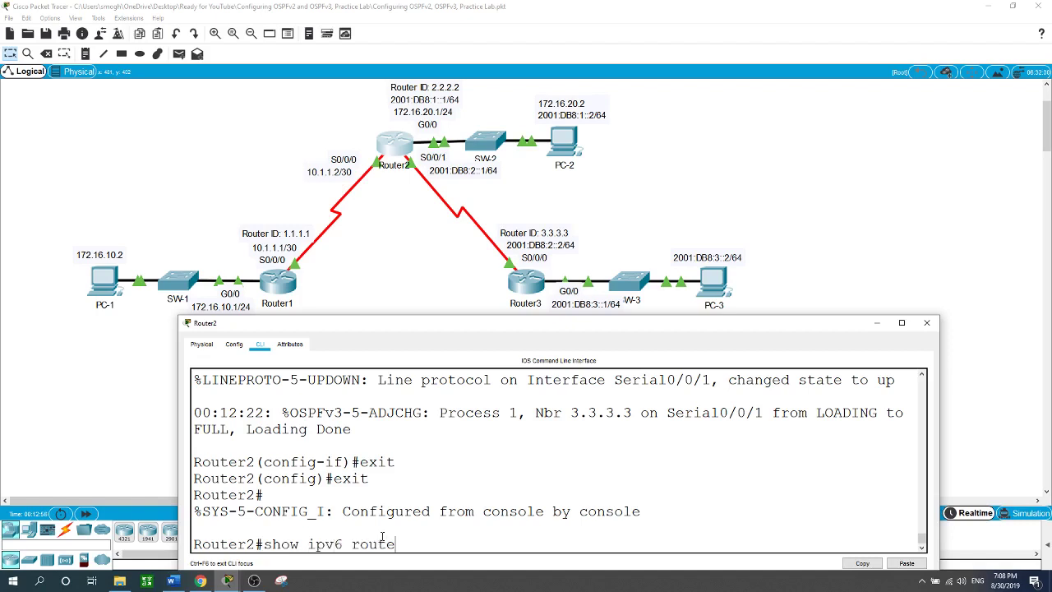
key("Return")
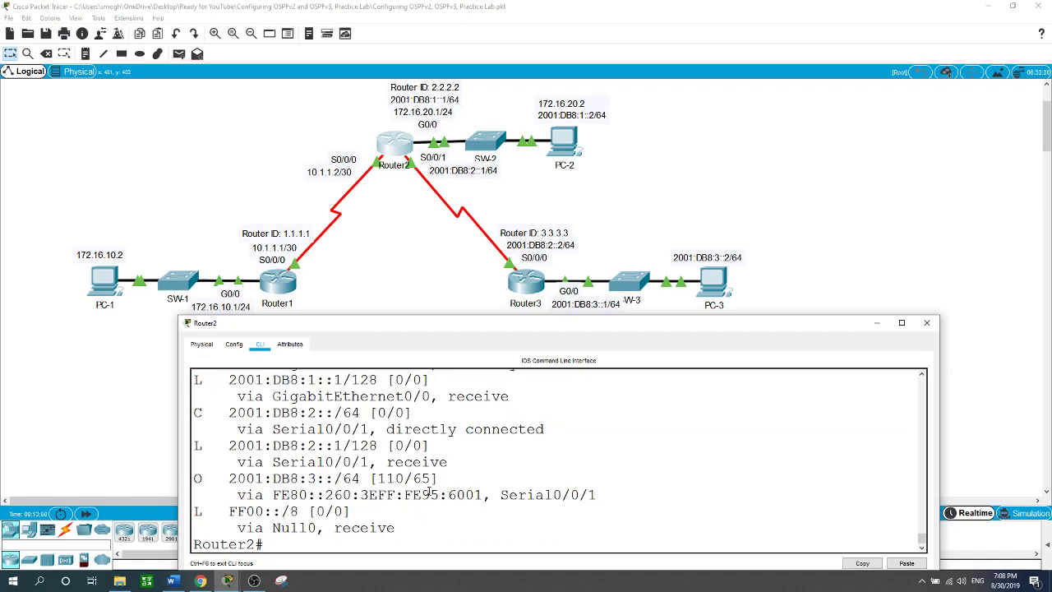
left_click_drag(229, 478, 433, 482)
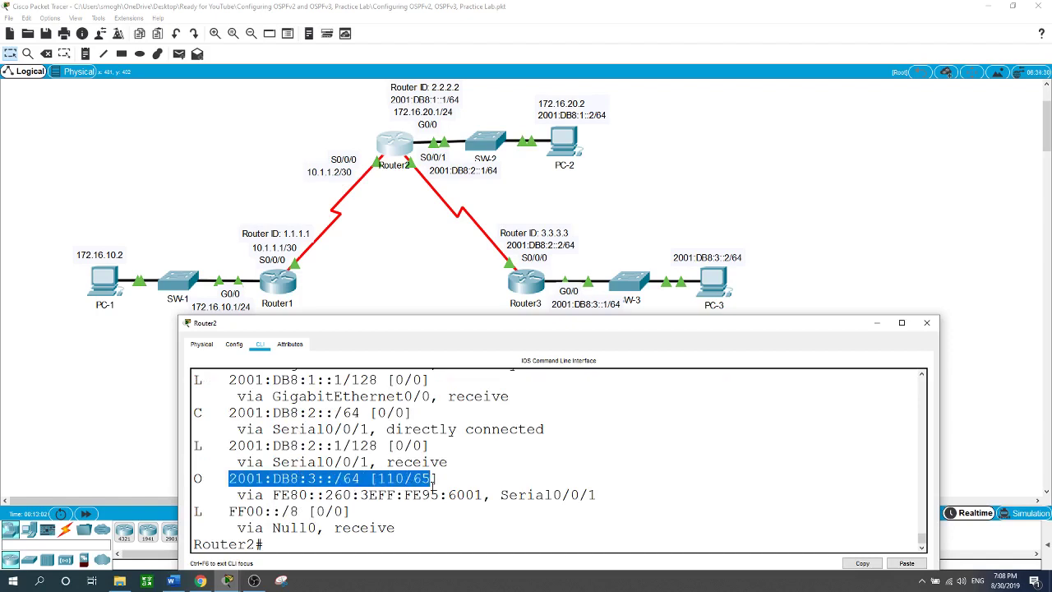
left_click_drag(488, 205, 895, 377)
Display Router2's IPv4 routing table and examine the OSPF-learned route to Router1's LAN.
left_click(407, 150)
left_click(352, 545)
type("show ip")
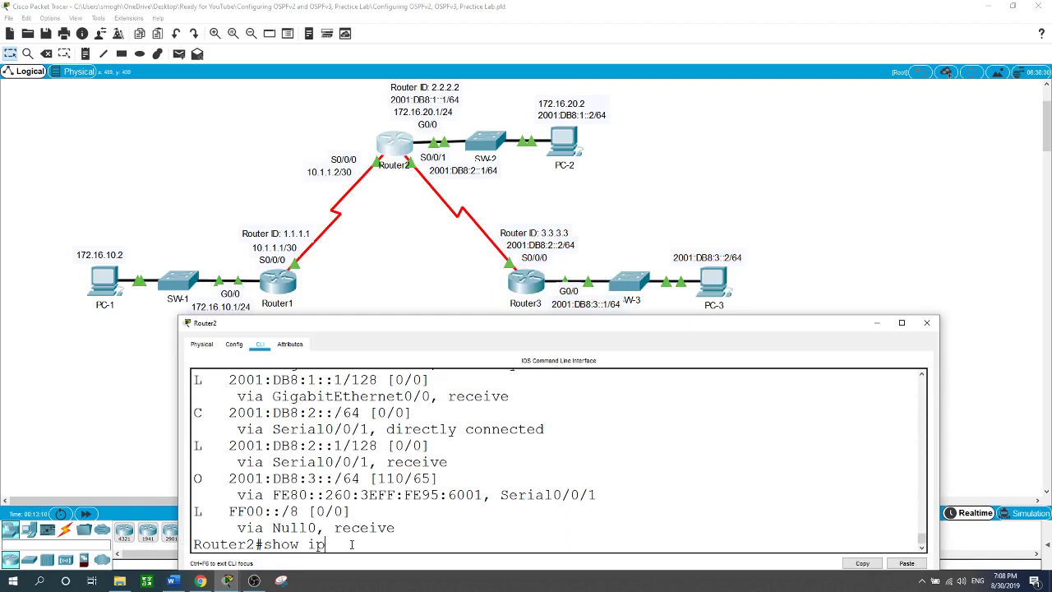
type(" route")
key("Return")
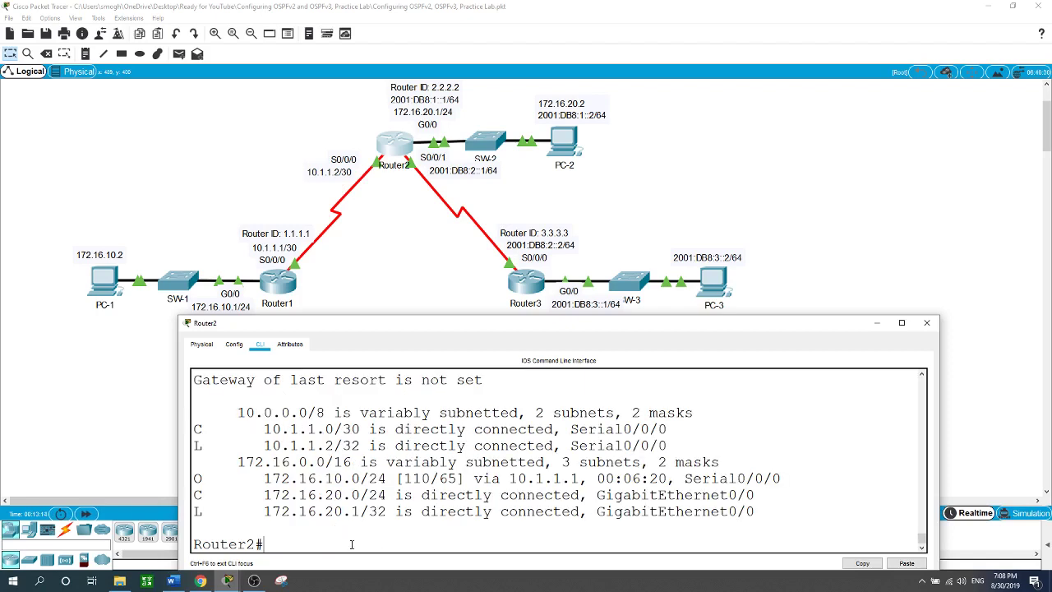
left_click_drag(256, 483, 396, 480)
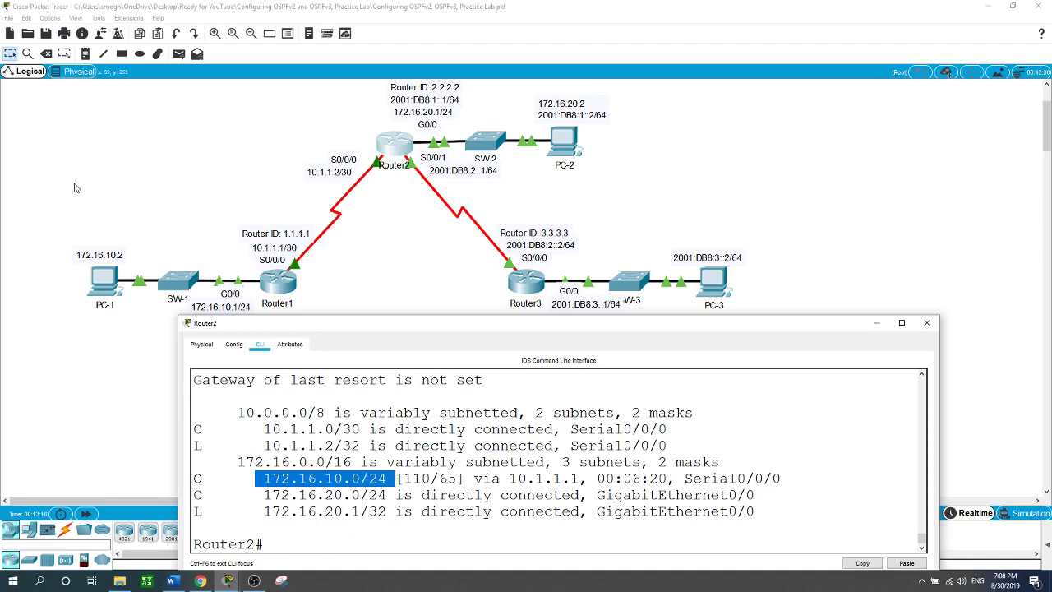
left_click_drag(118, 235, 337, 386)
left_click(553, 434)
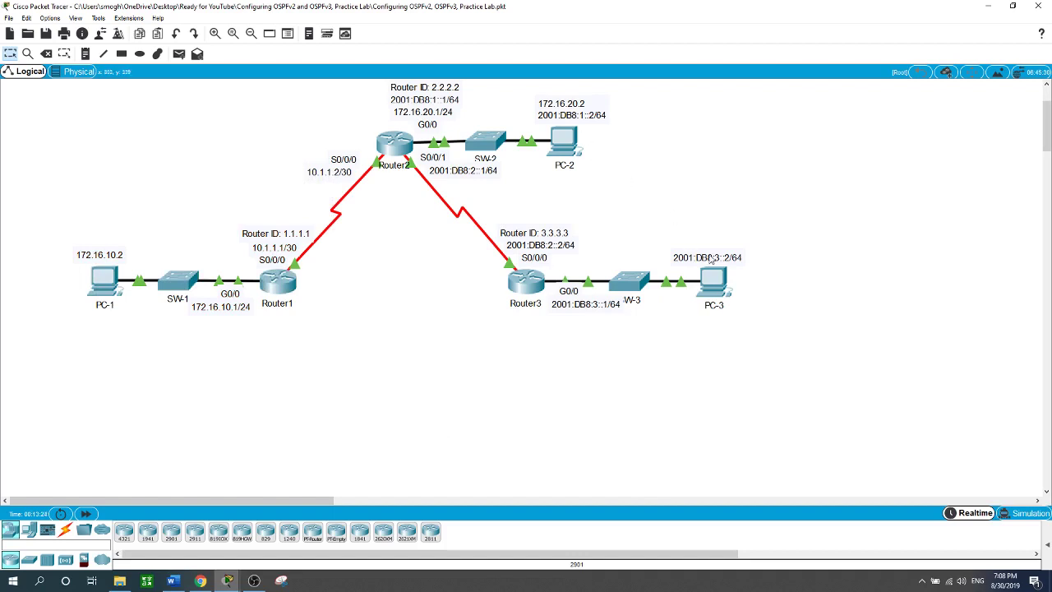
Ping Router3's g0/0 address 2001:DB8:3::1 from PC-2's command prompt, and close the PC-2 window.
left_click(564, 146)
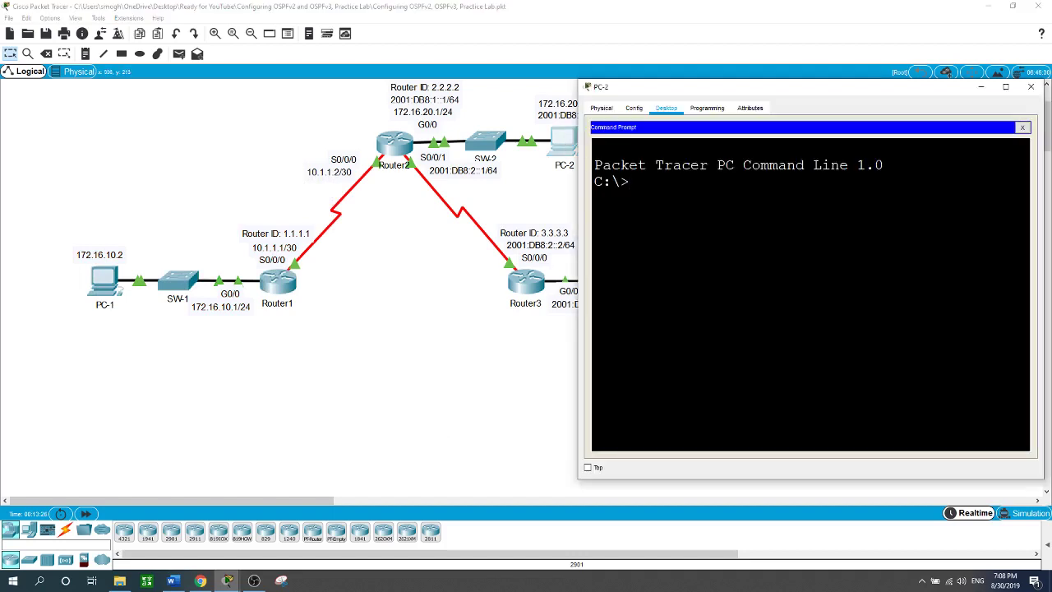
type("ping 2001:DB8:")
left_click_drag(815, 92, 735, 347)
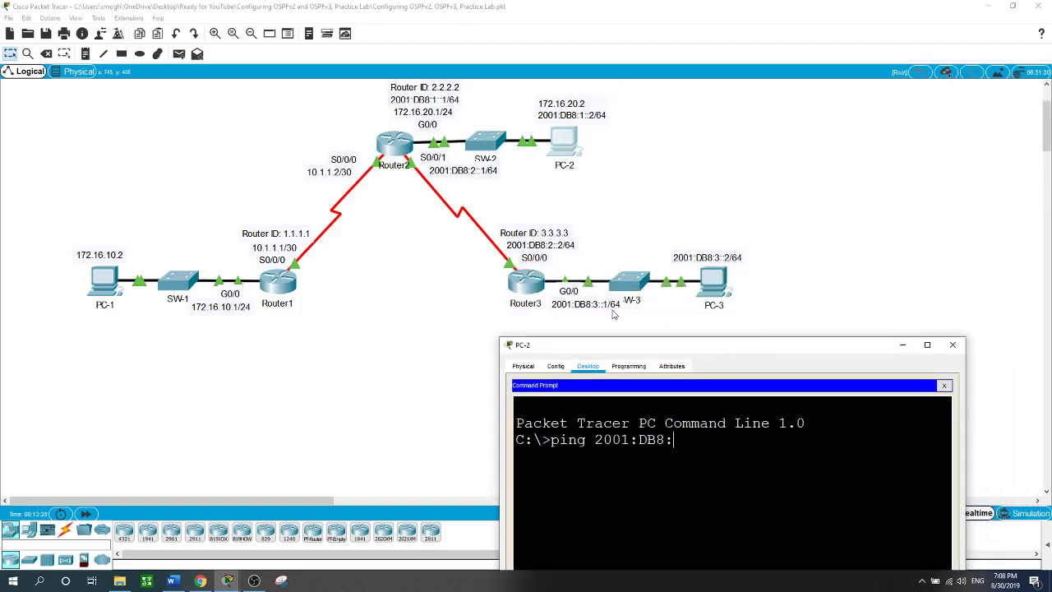
left_click_drag(661, 351, 715, 83)
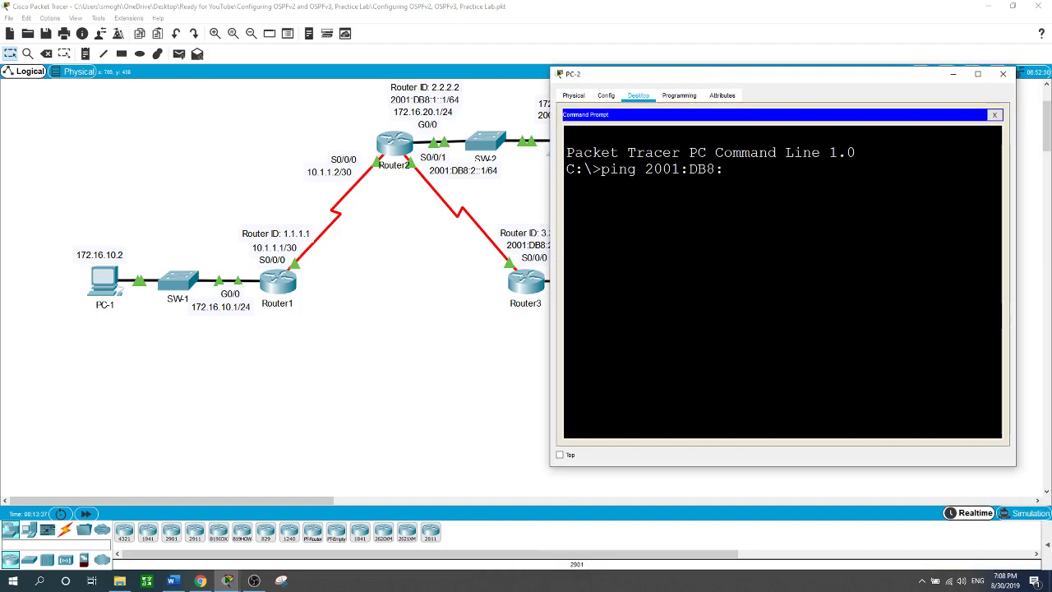
type("3::1")
key("Return")
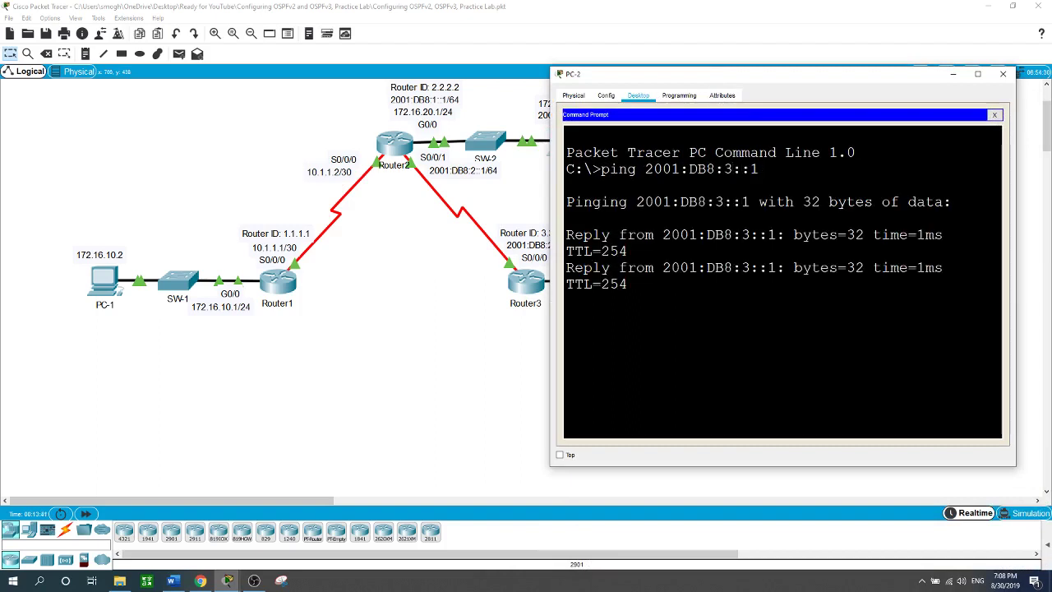
key("alt+F4")
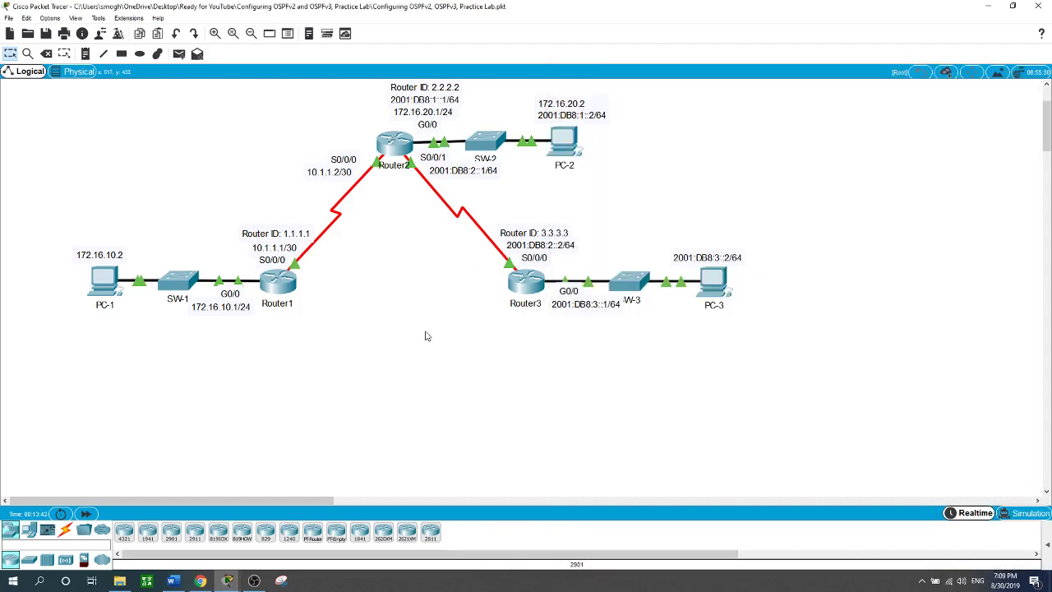